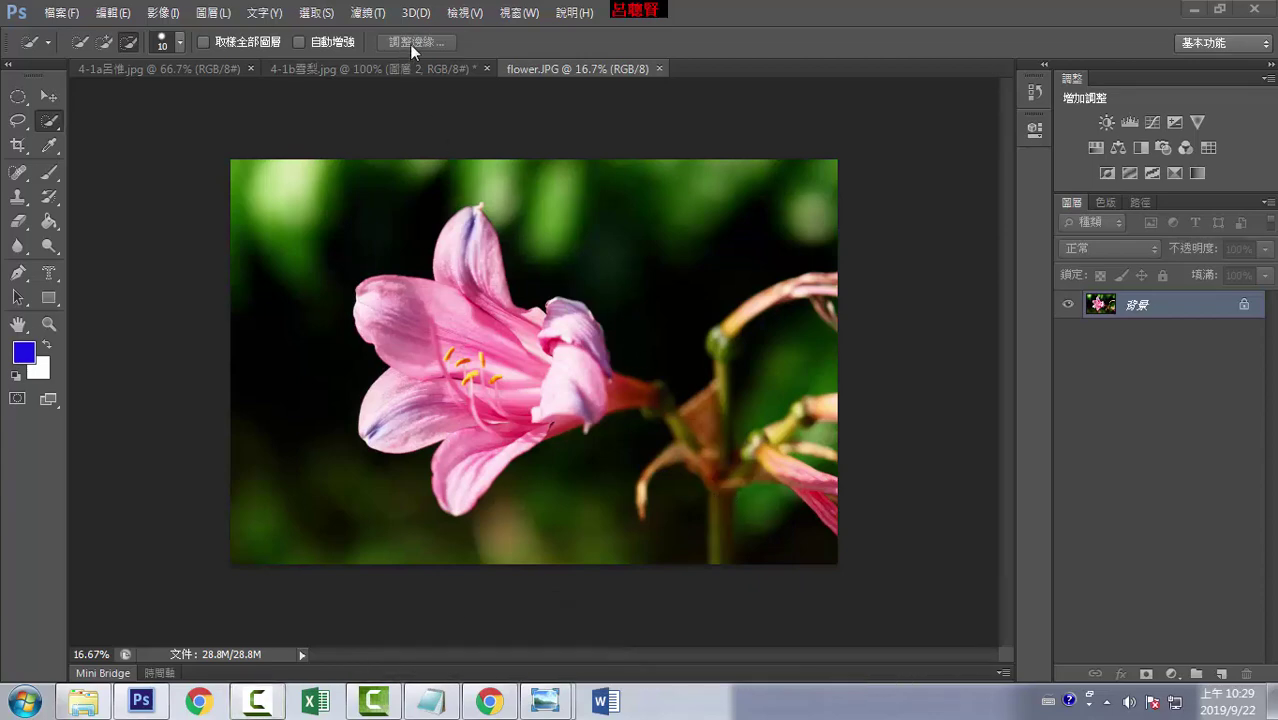
Browse the selection tool groups and choose the Quick Selection Tool.
click(27, 108)
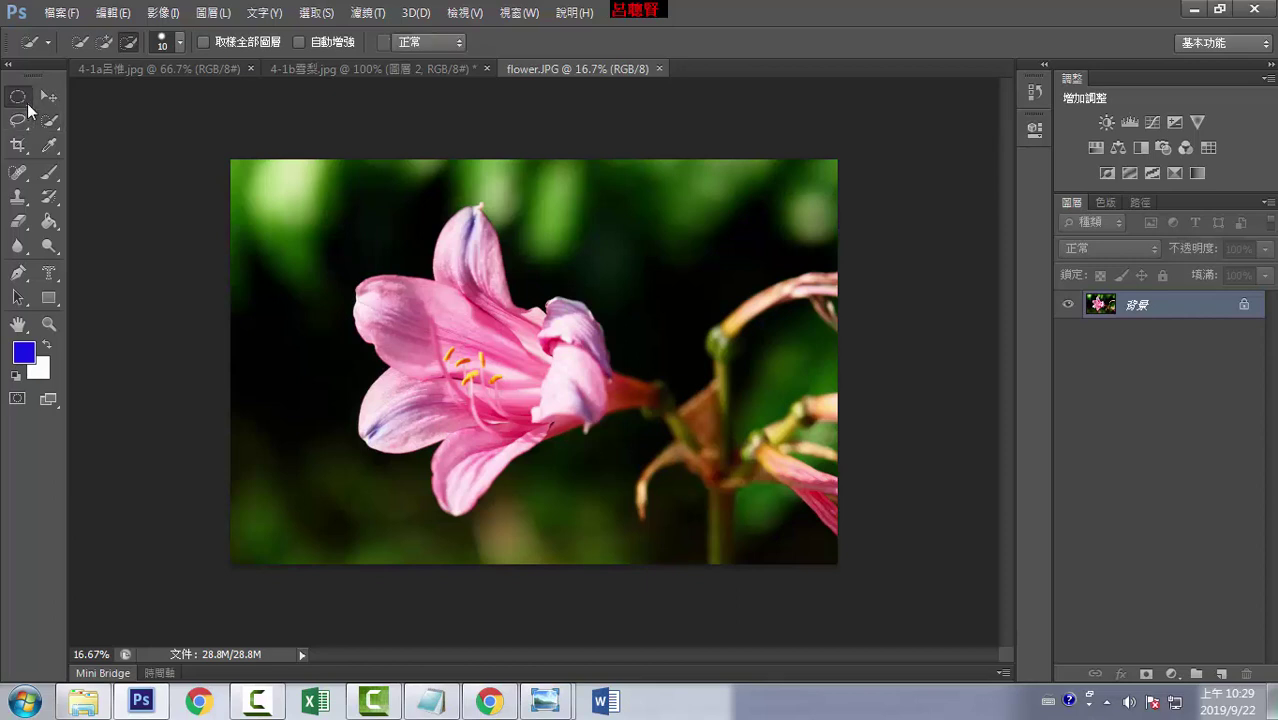
click(19, 122)
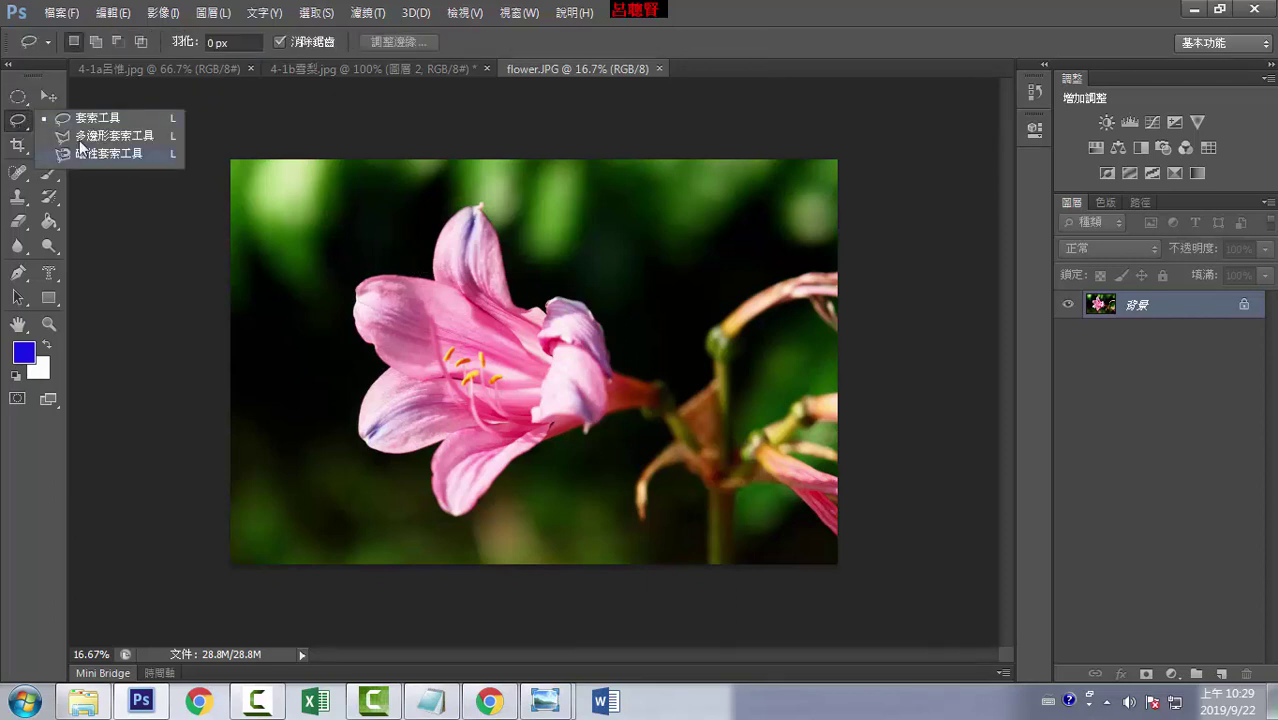
click(48, 92)
click(51, 124)
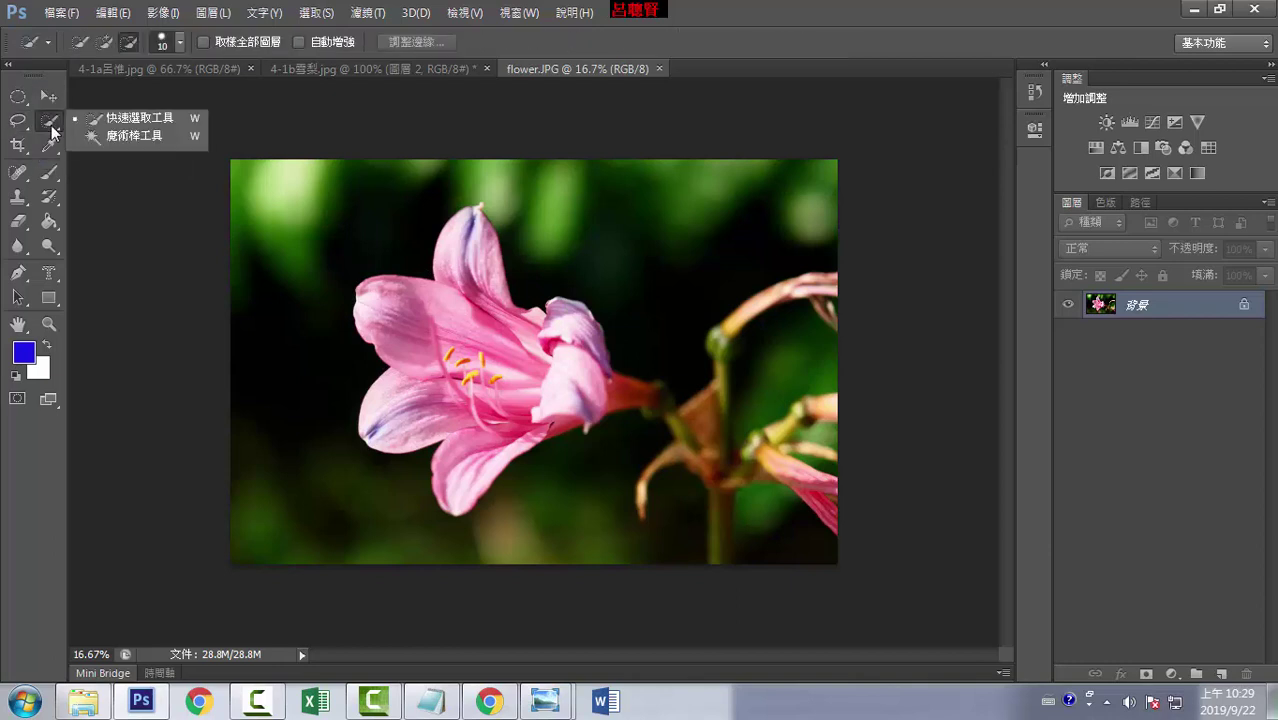
click(128, 121)
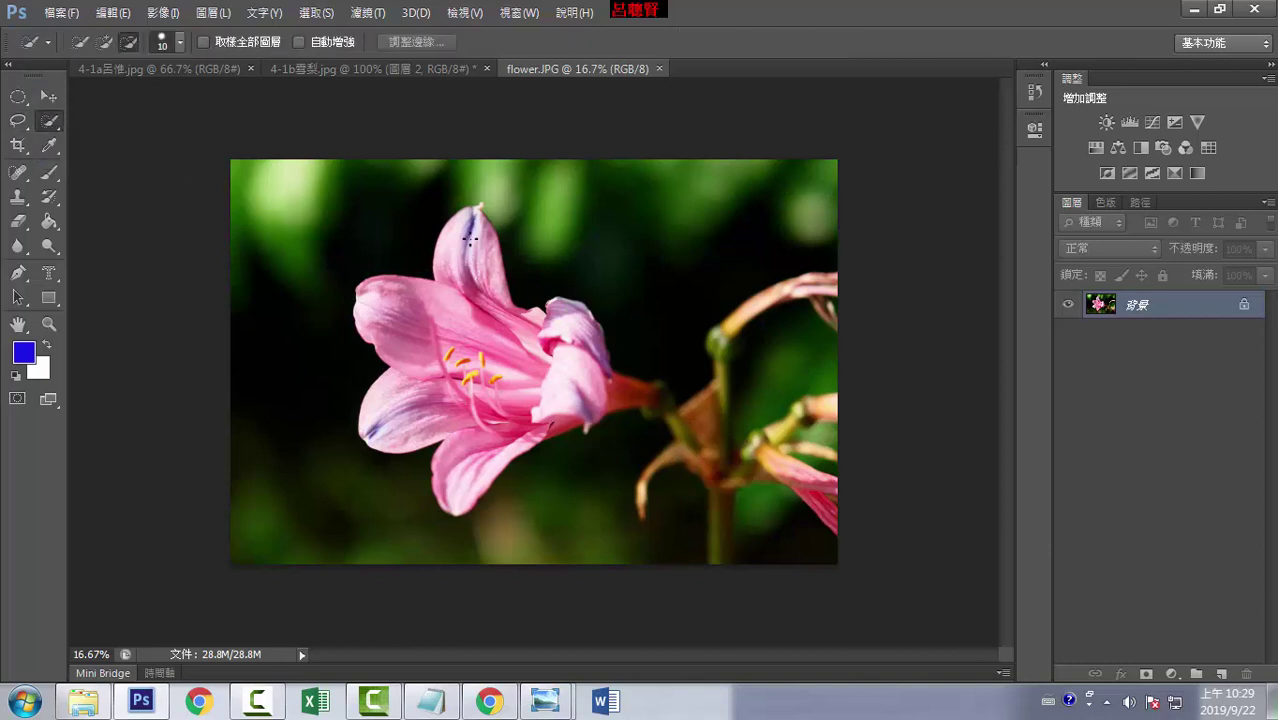
Paint a selection over the lily's upper, right and left petals, centre, orange base and stamens.
drag(455, 236, 482, 270)
drag(552, 322, 615, 392)
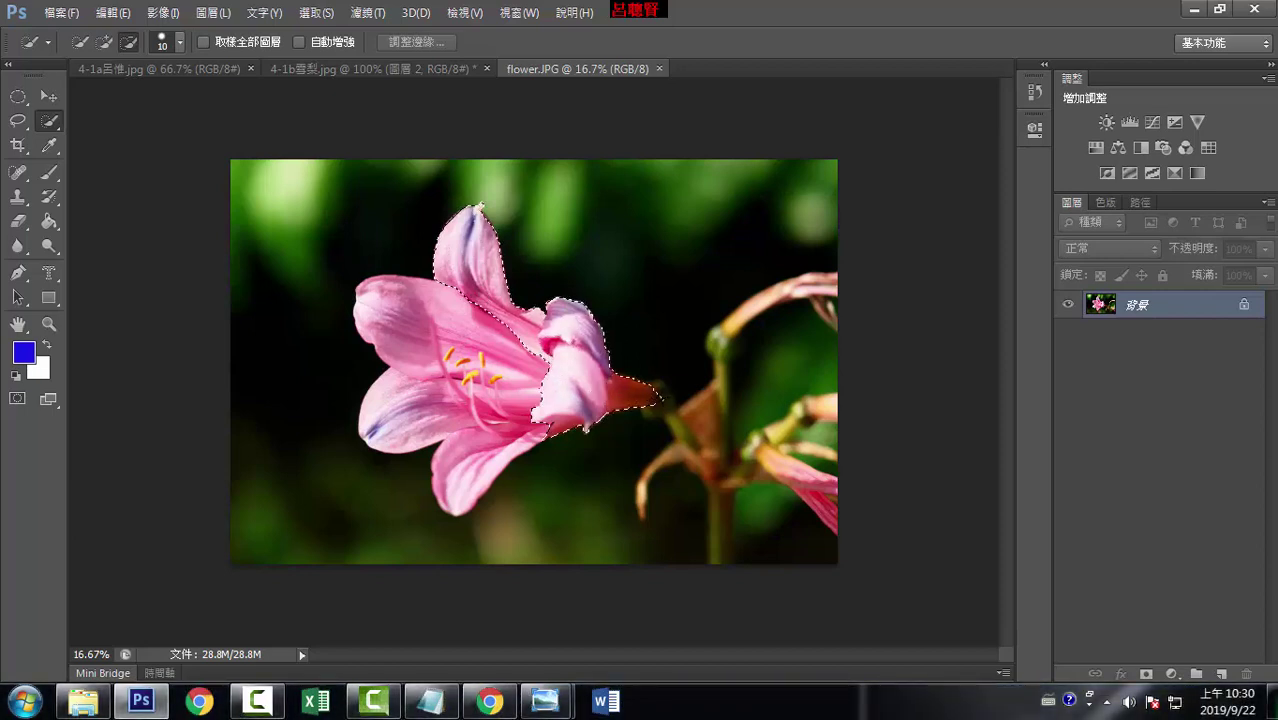
drag(645, 395, 655, 397)
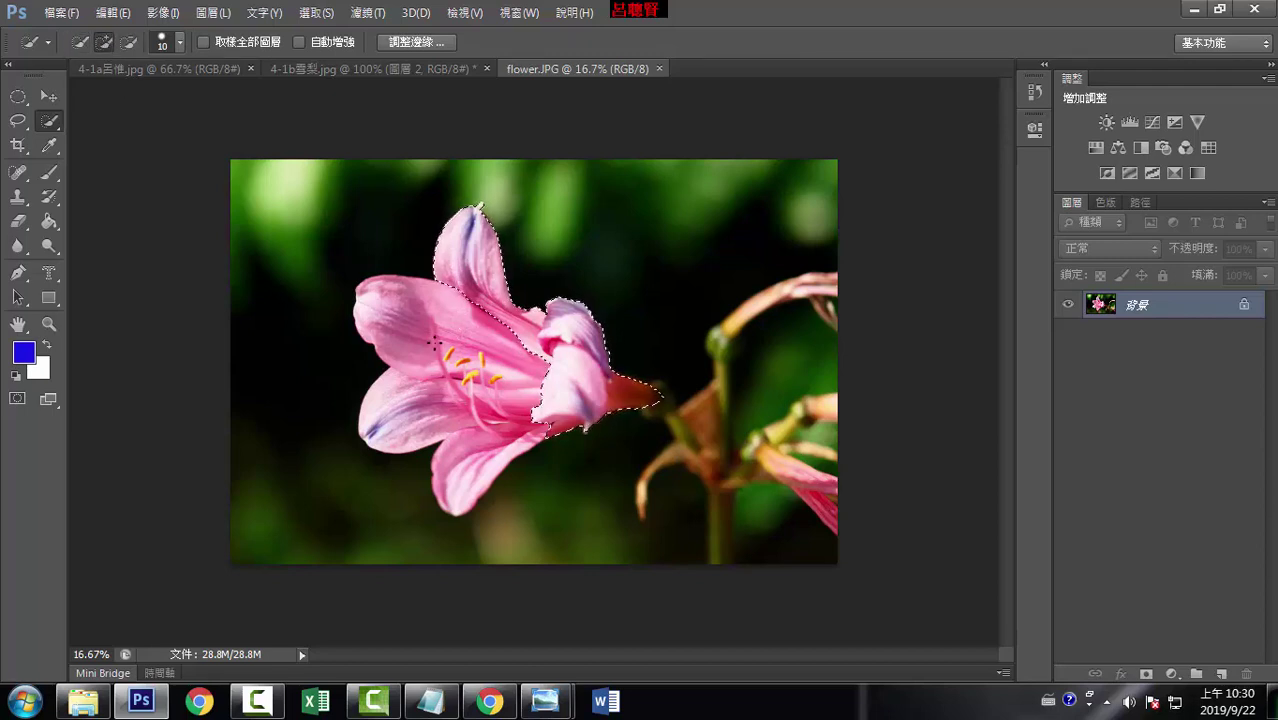
drag(435, 342, 440, 314)
drag(505, 402, 525, 360)
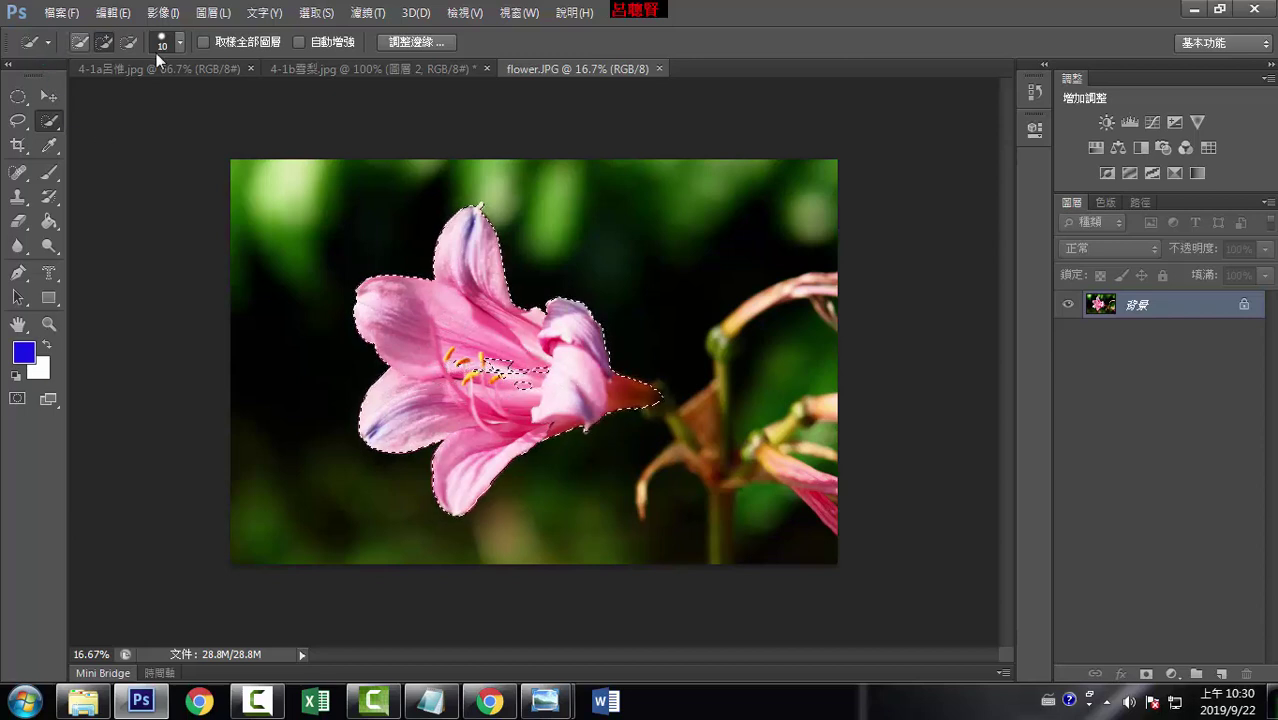
Set the Quick Selection brush size to 46 px.
click(179, 43)
drag(104, 96, 119, 106)
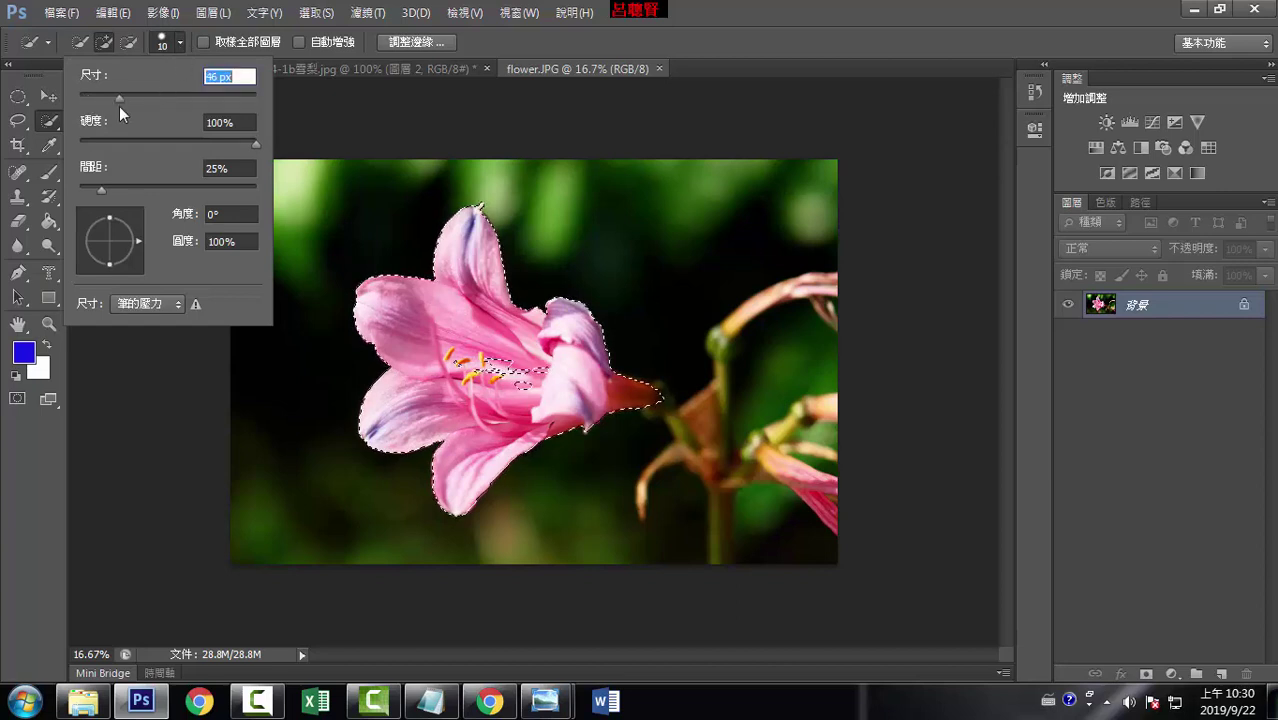
key(Return)
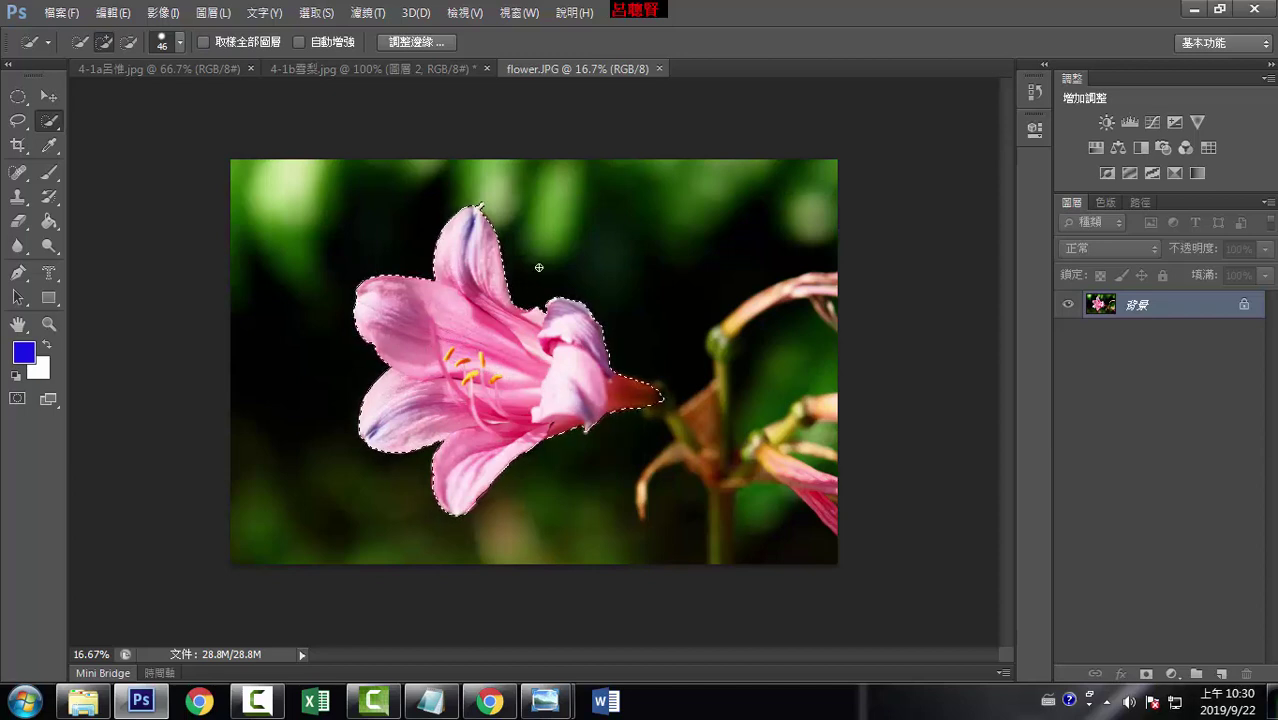
Open Refine Edge for the lily, preview it as Marching Ants, and move the dialog aside.
click(428, 43)
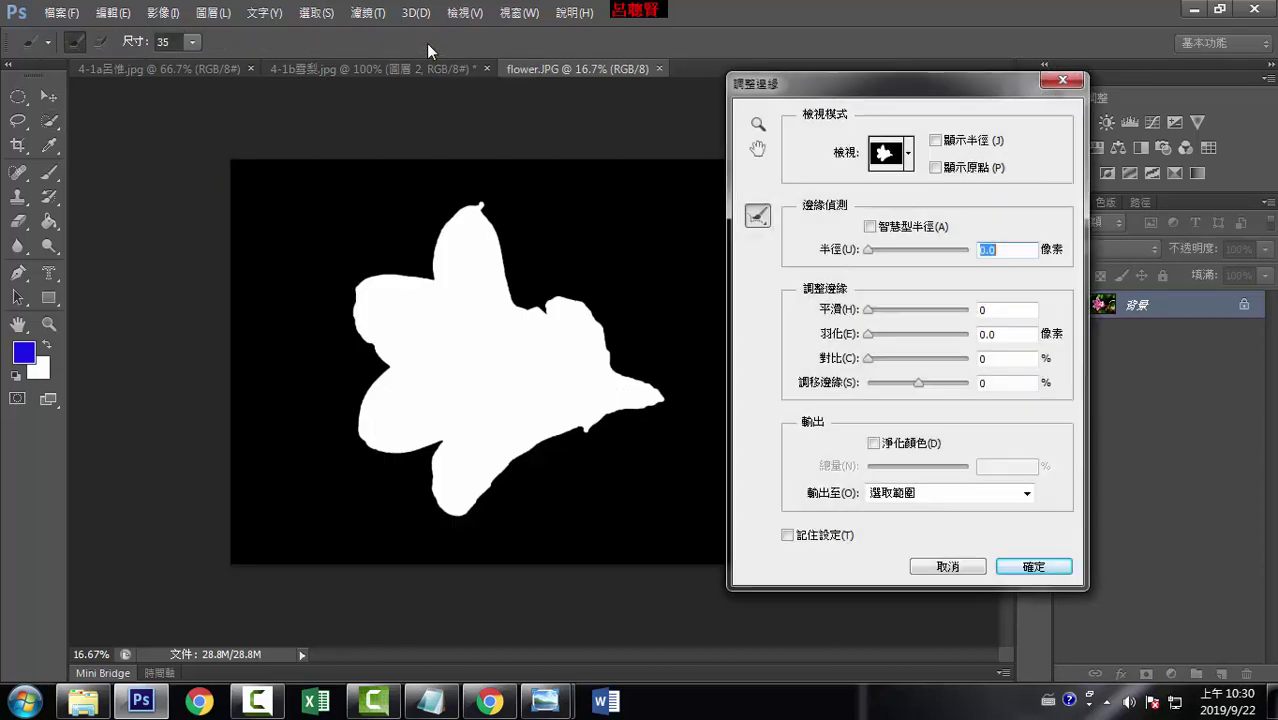
click(900, 155)
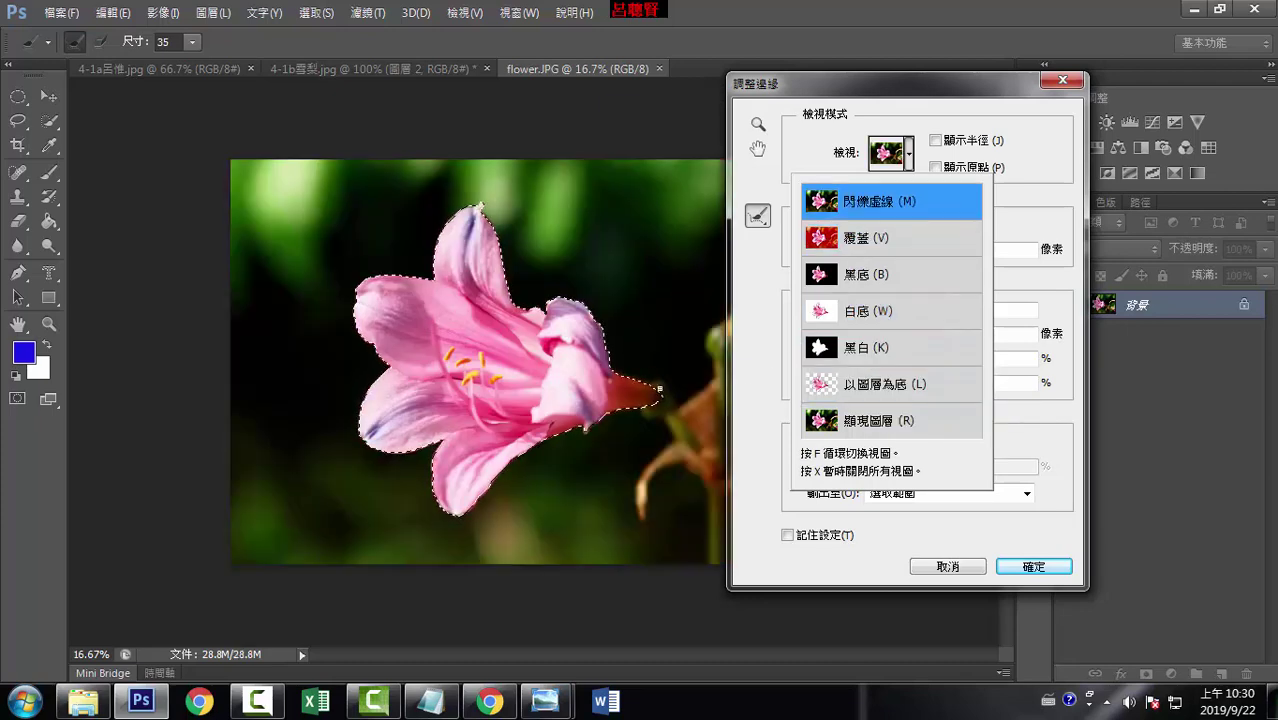
click(925, 108)
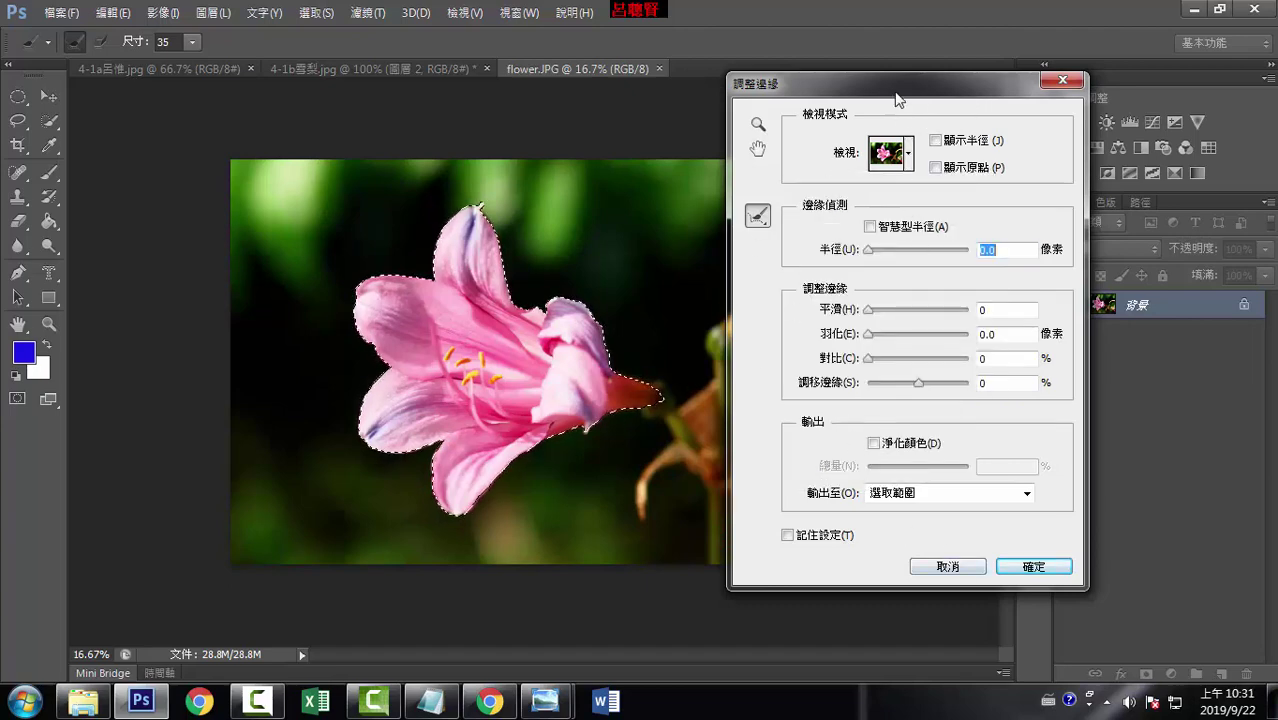
drag(897, 97, 1022, 105)
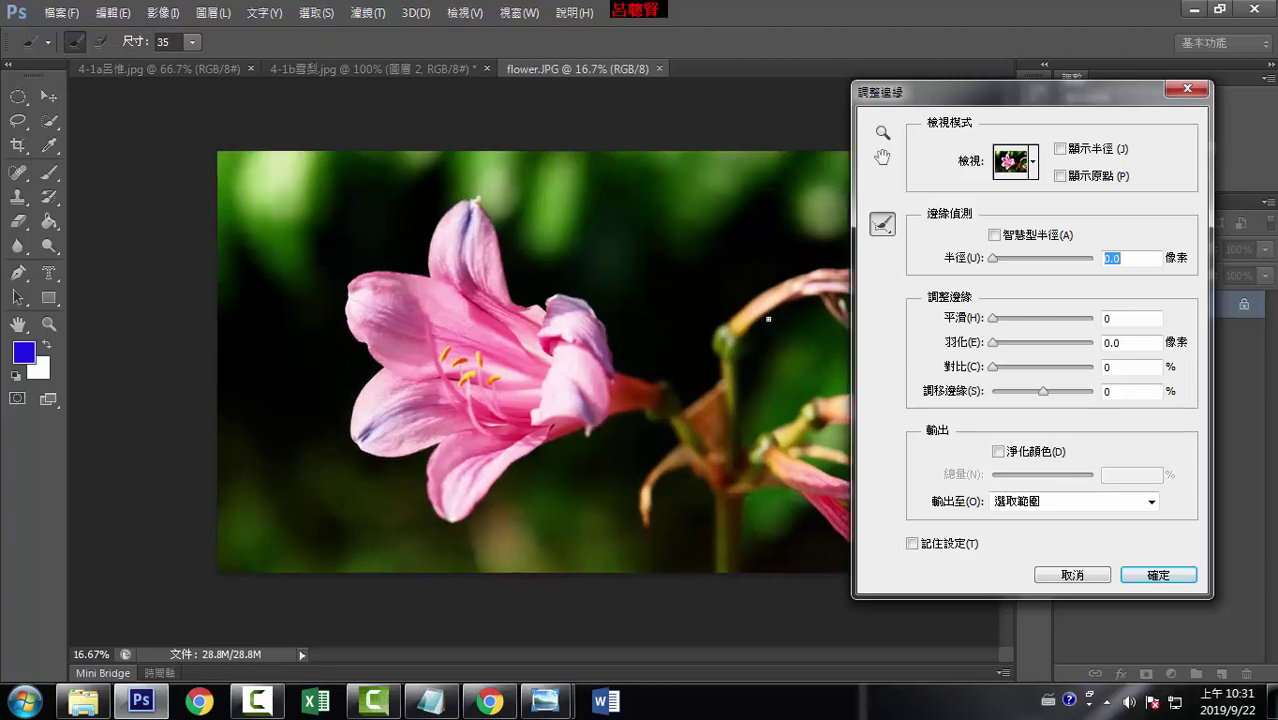
Zoom to 33.3% on the lily's tip and erase edge refinements along it.
key(ctrl+plus)
key(ctrl+plus)
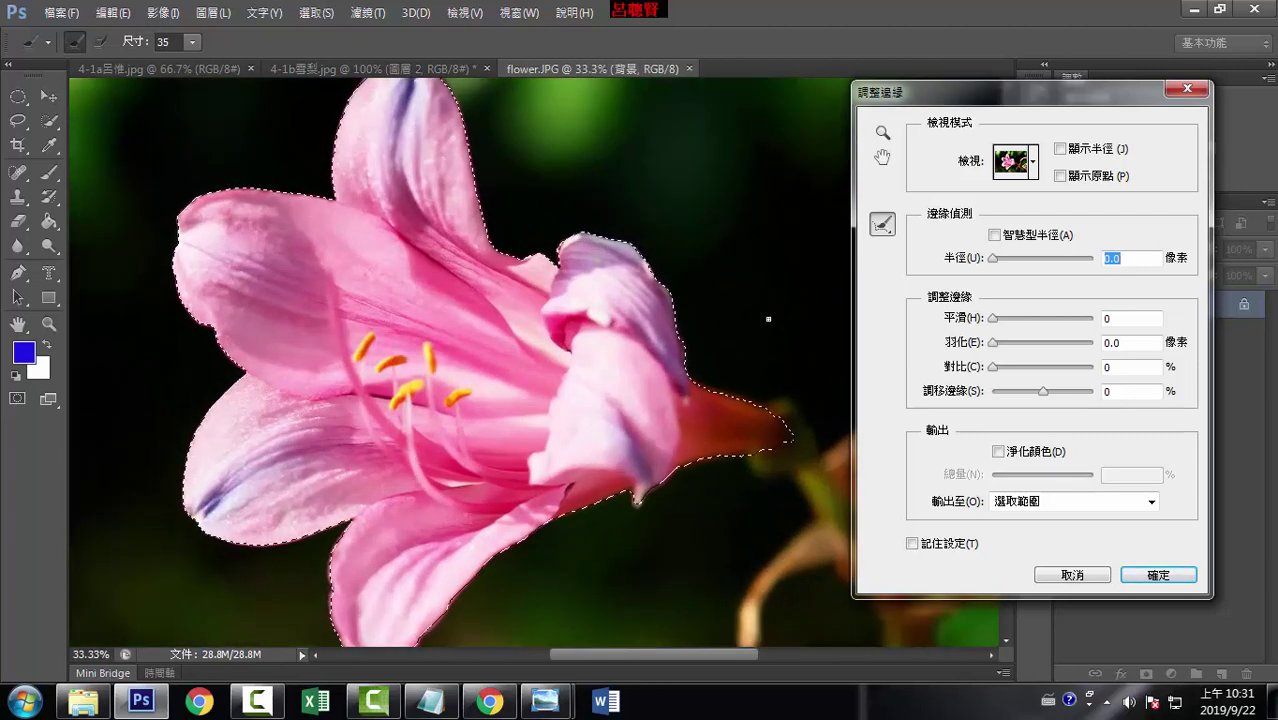
drag(762, 337, 622, 309)
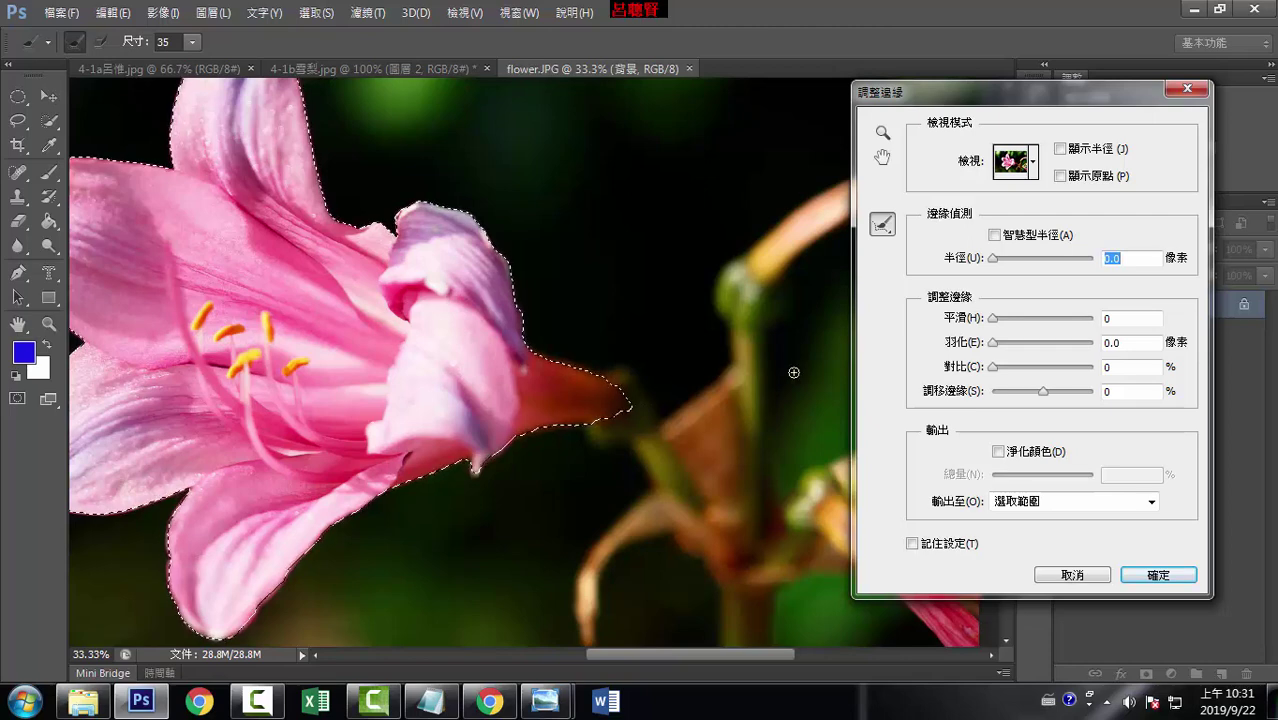
click(892, 236)
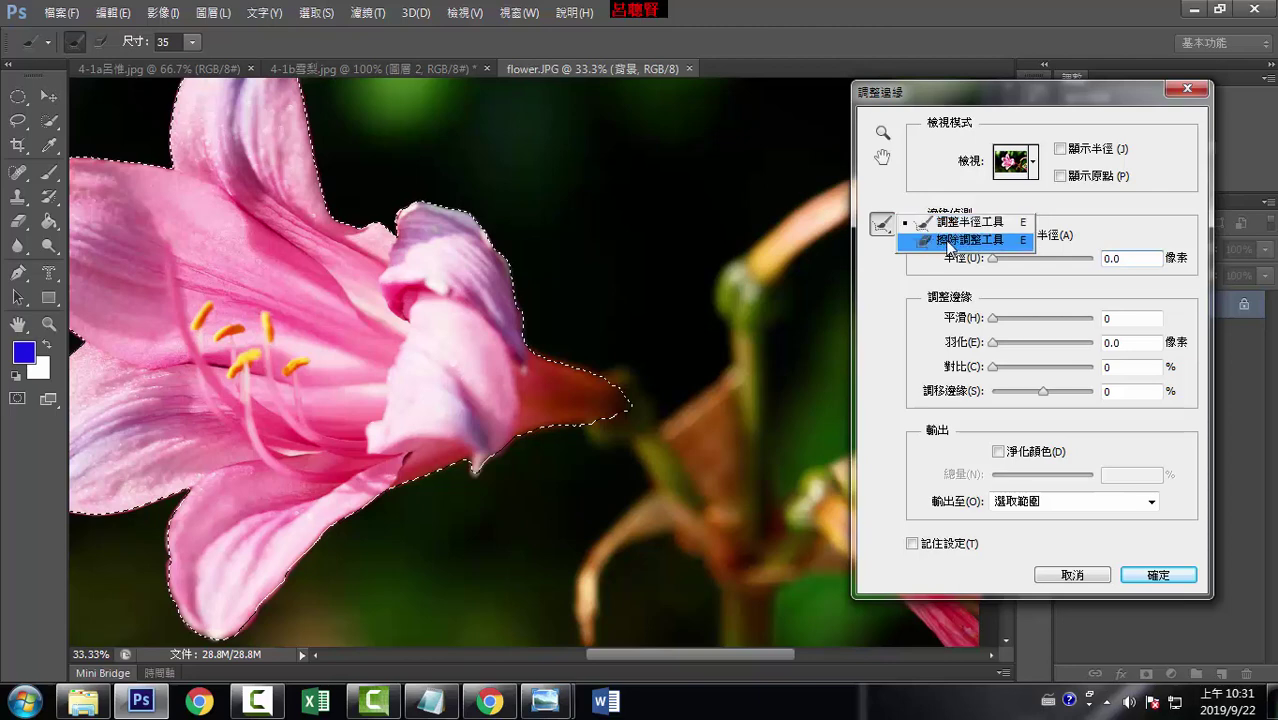
click(948, 241)
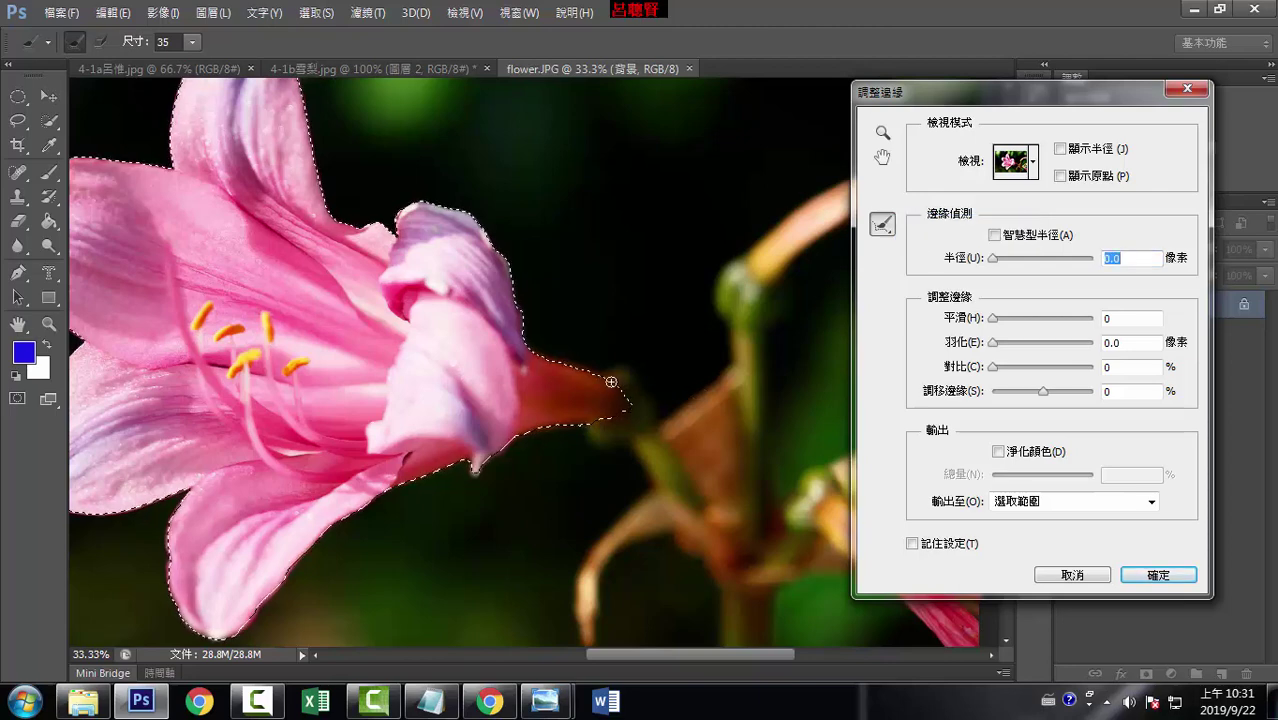
drag(611, 382, 621, 412)
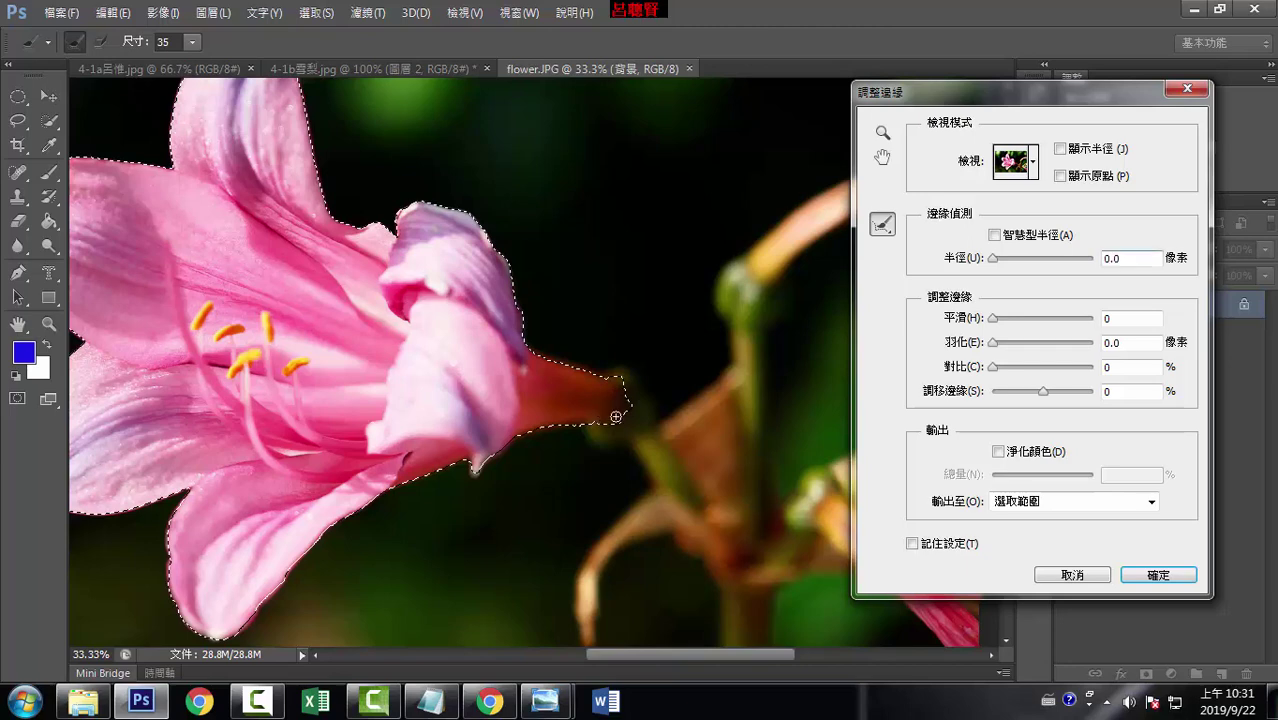
click(884, 228)
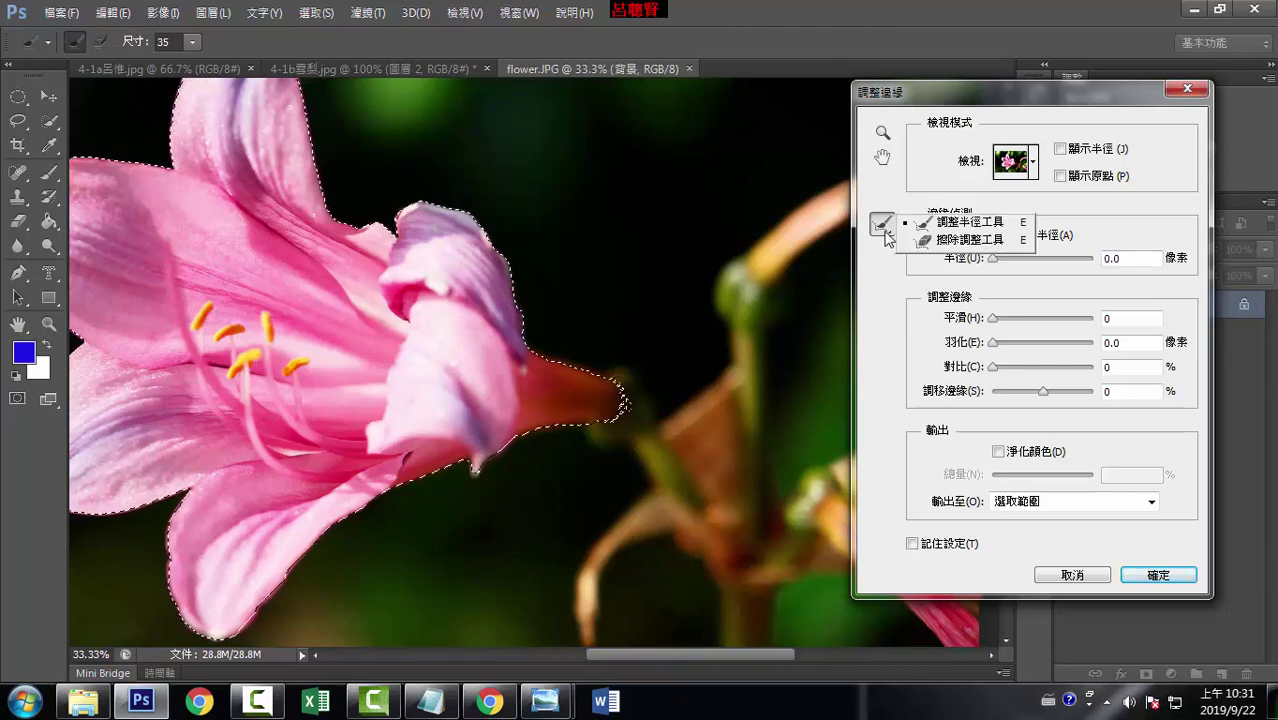
Brush the refined edge radius down along the stem where the tip meets it.
click(950, 240)
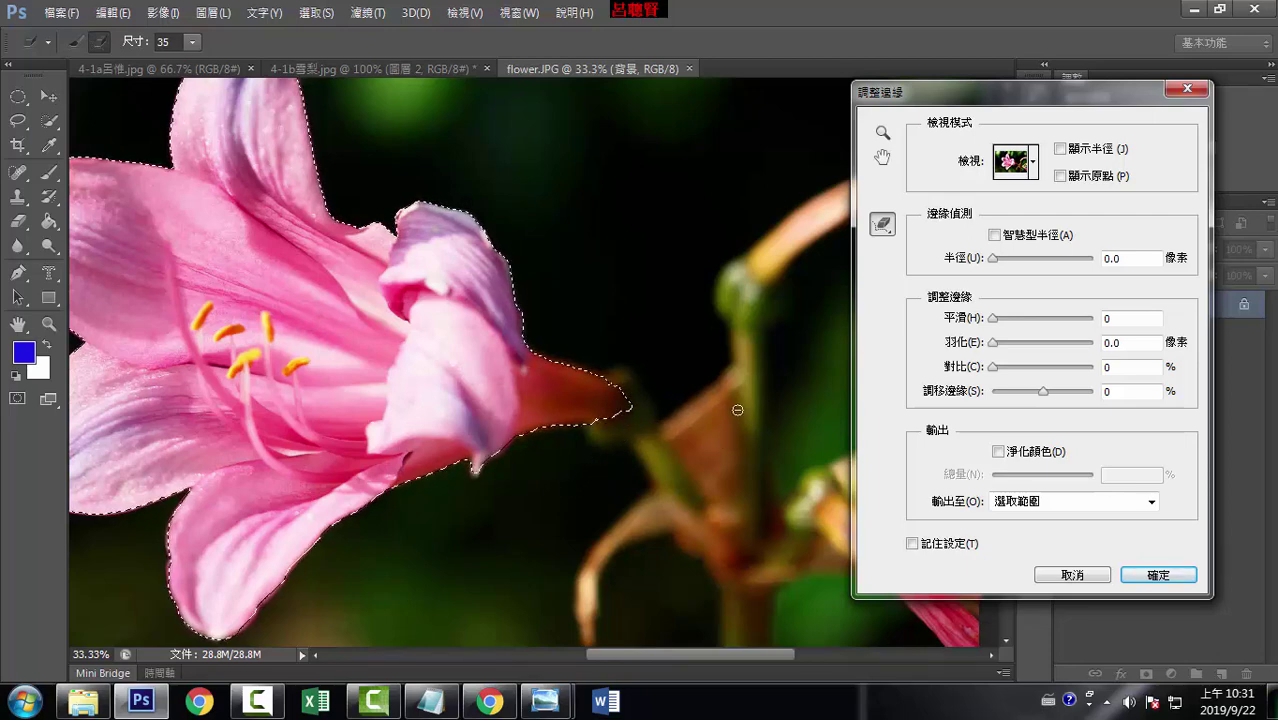
click(884, 226)
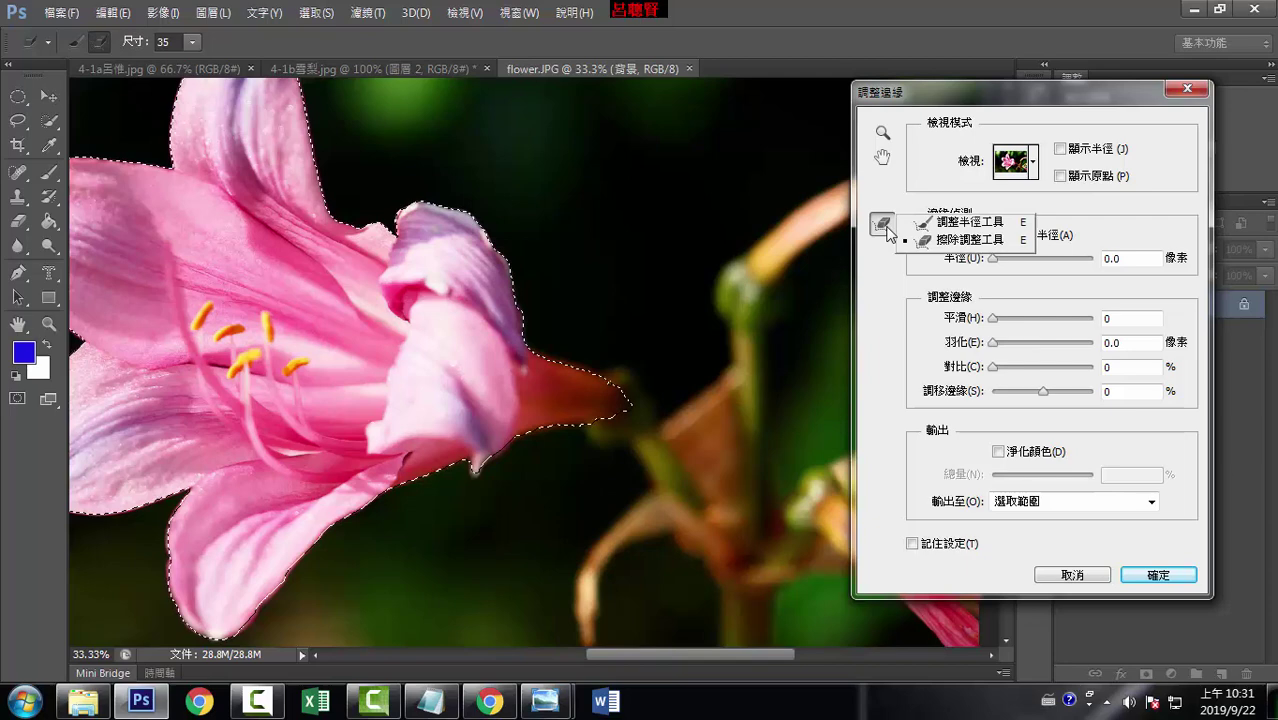
click(950, 223)
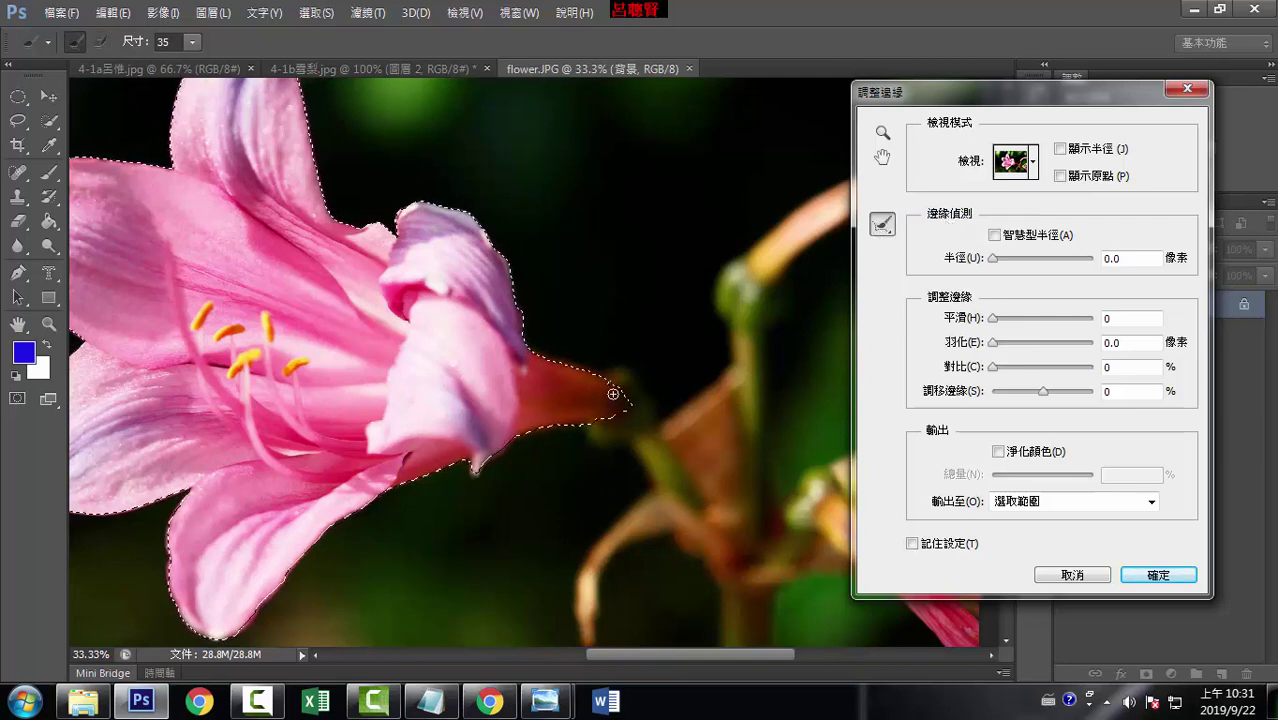
drag(652, 418, 695, 476)
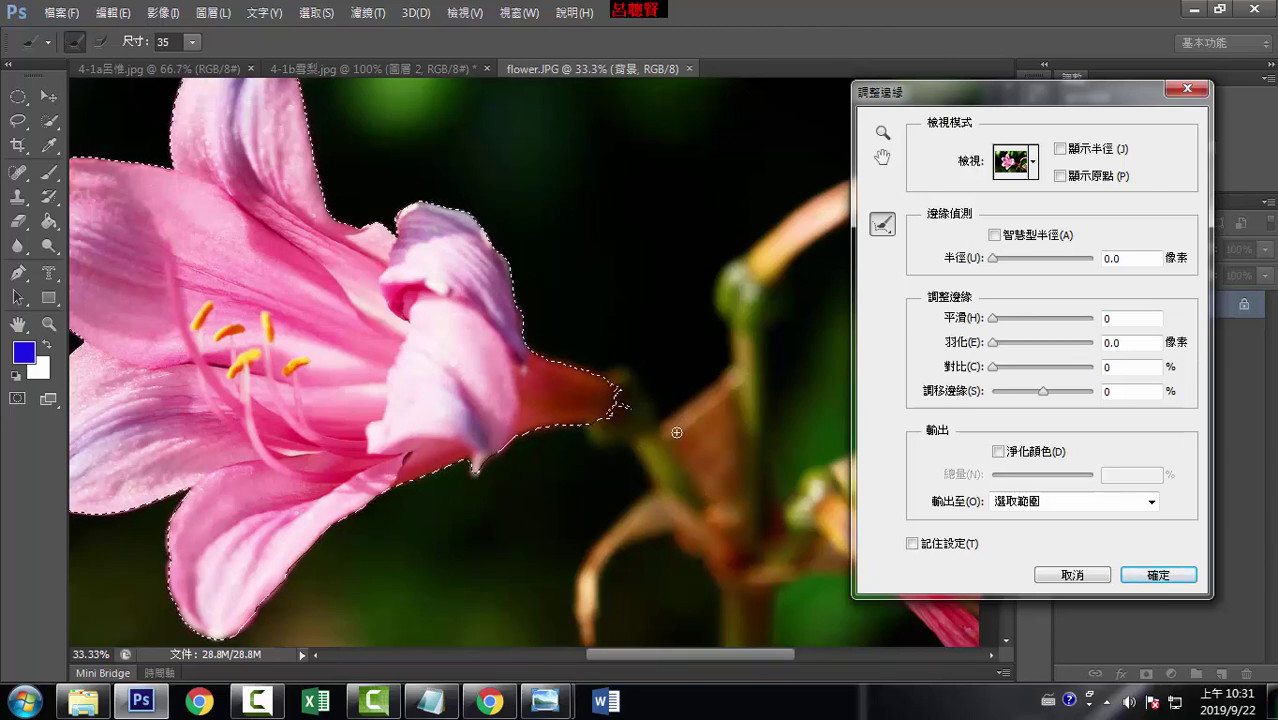
Erase edge refinements at the lily's tip and bring up the View preview modes.
click(885, 232)
click(941, 242)
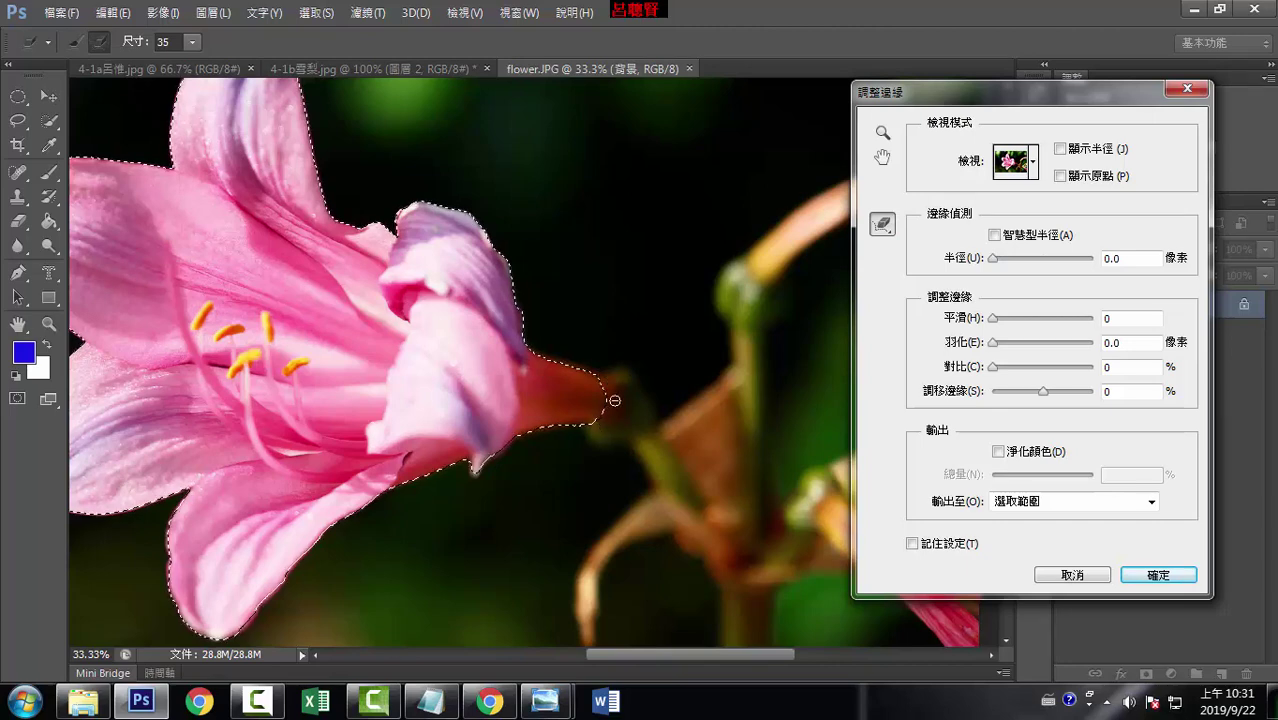
drag(614, 400, 590, 408)
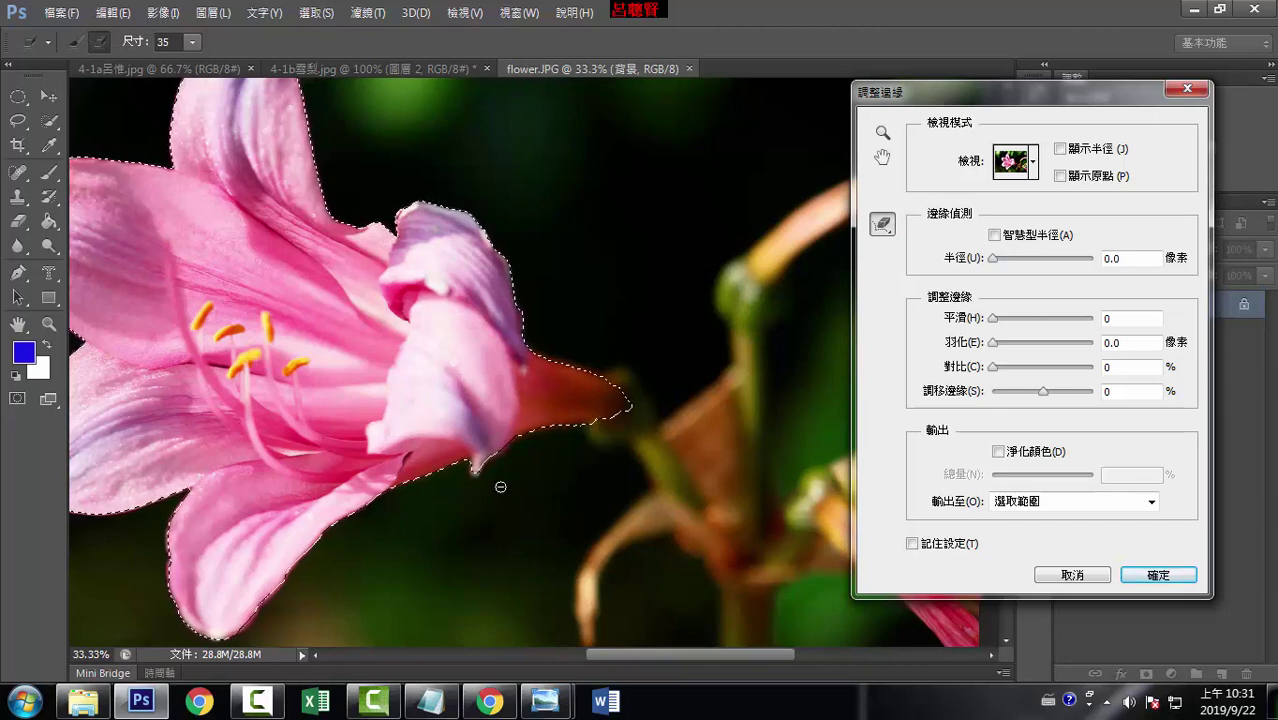
click(1033, 163)
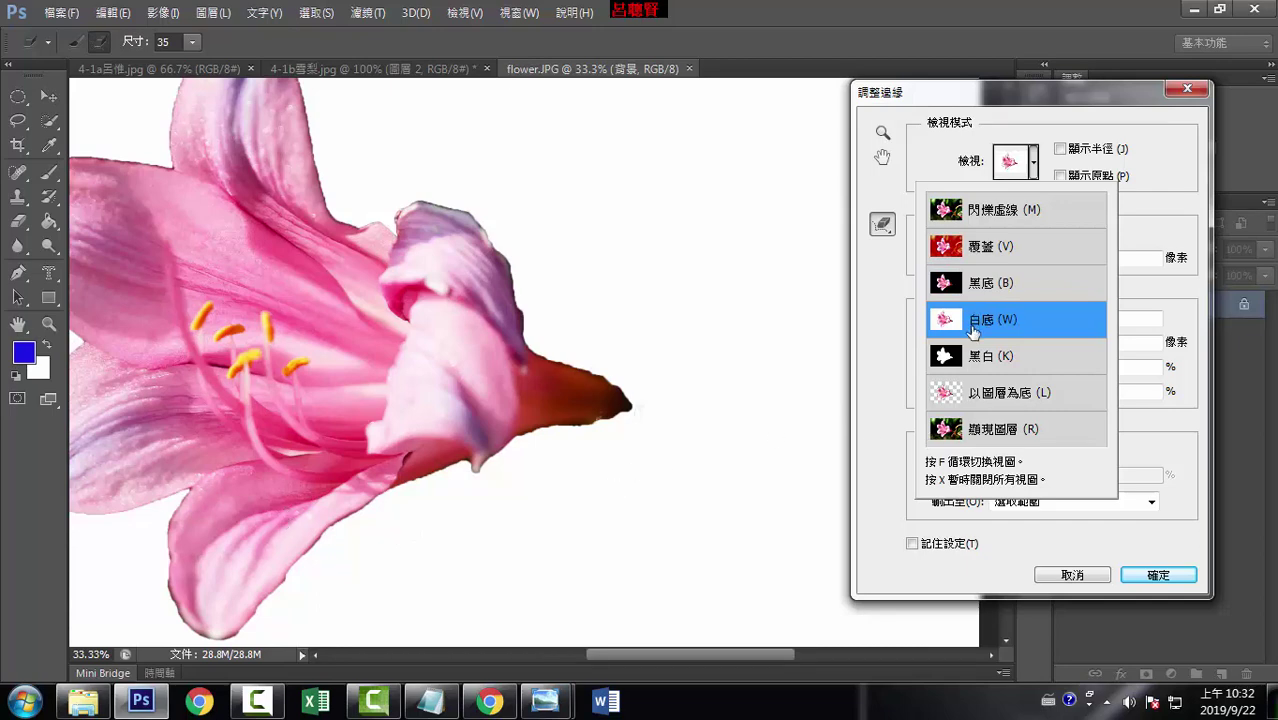
Preview On White and set the Refine Edge radius to 96.8 px and Smooth to 47.
click(880, 334)
drag(993, 258, 1093, 260)
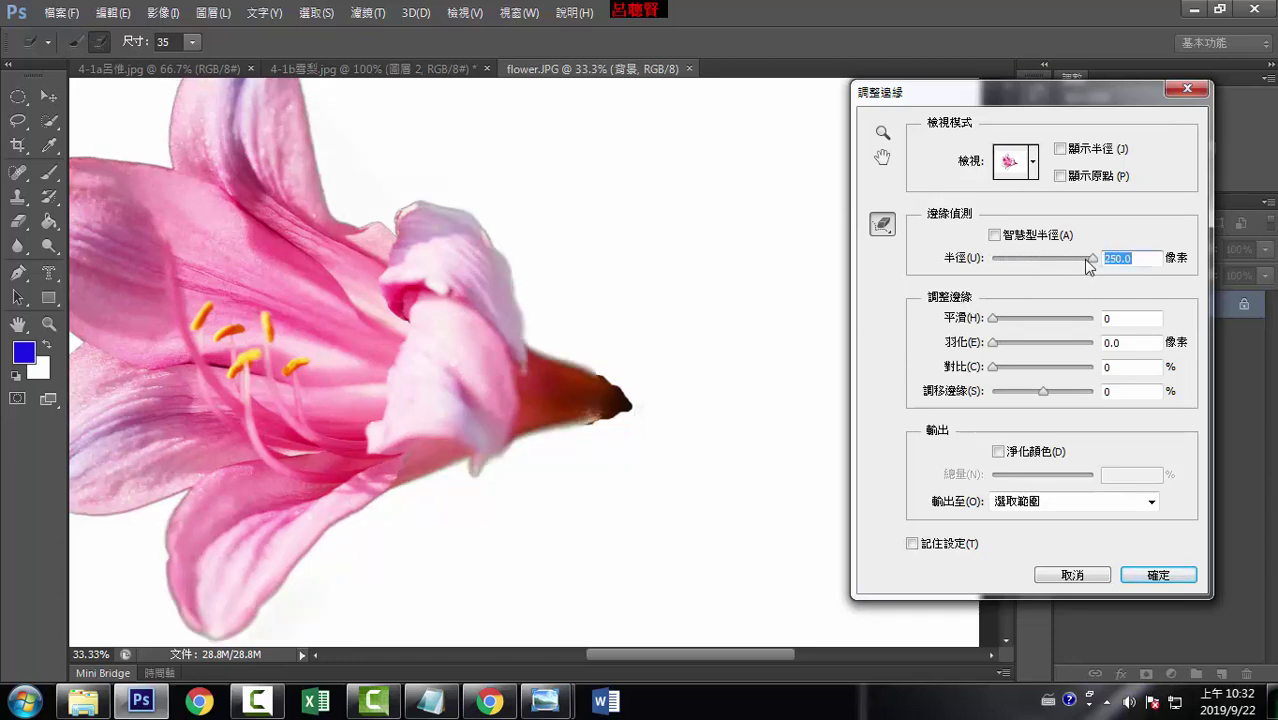
drag(1093, 260, 993, 262)
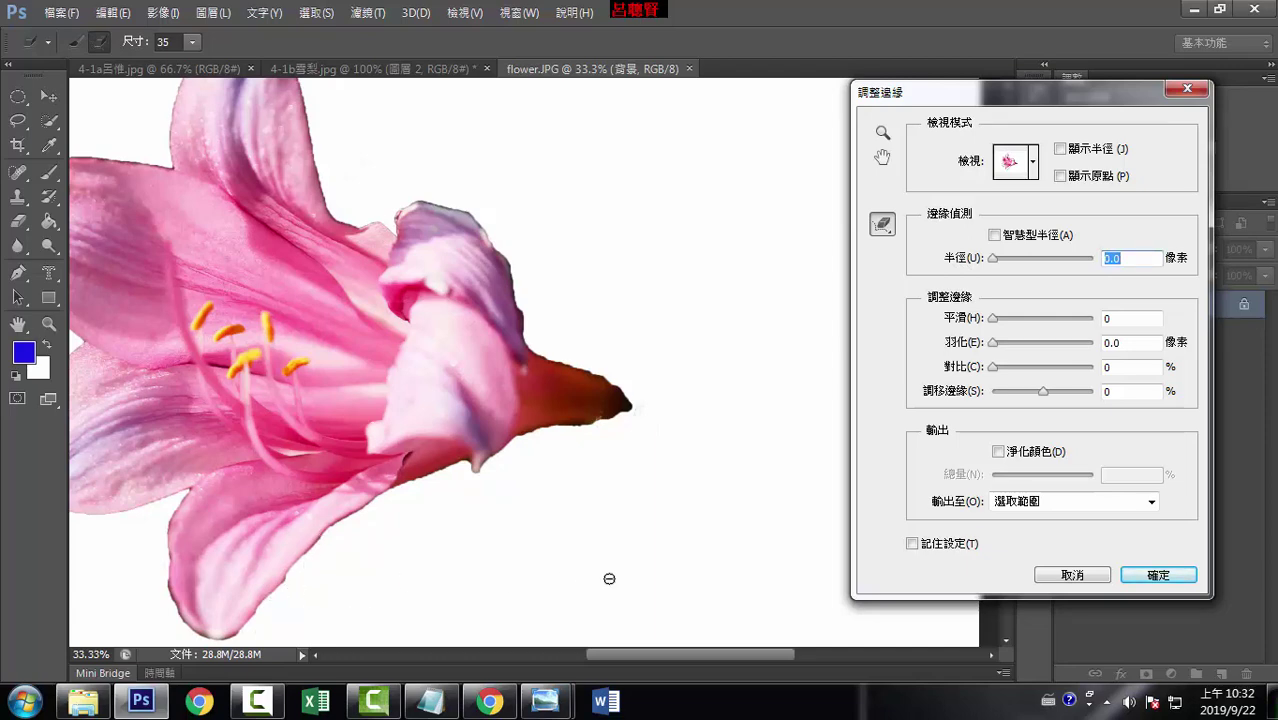
scroll(609, 578, up, 1)
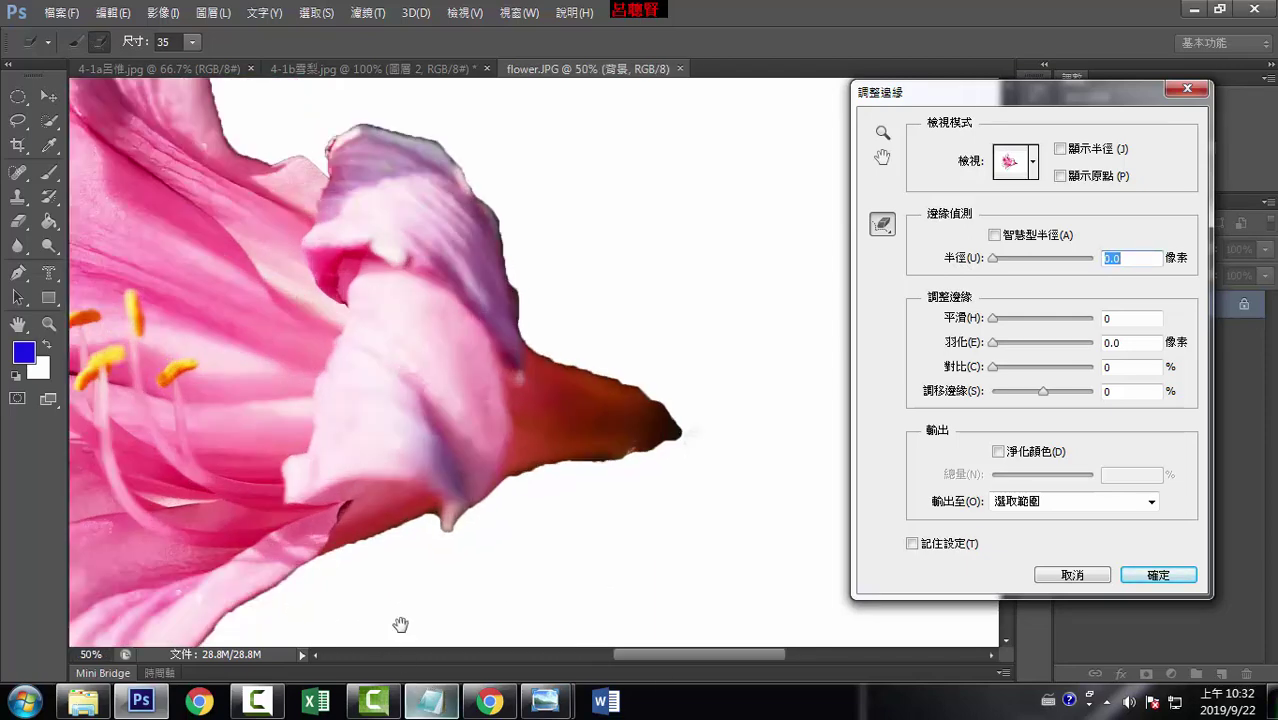
mouse_move(402, 623)
mouse_down()
mouse_move(594, 442)
mouse_move(634, 359)
mouse_up()
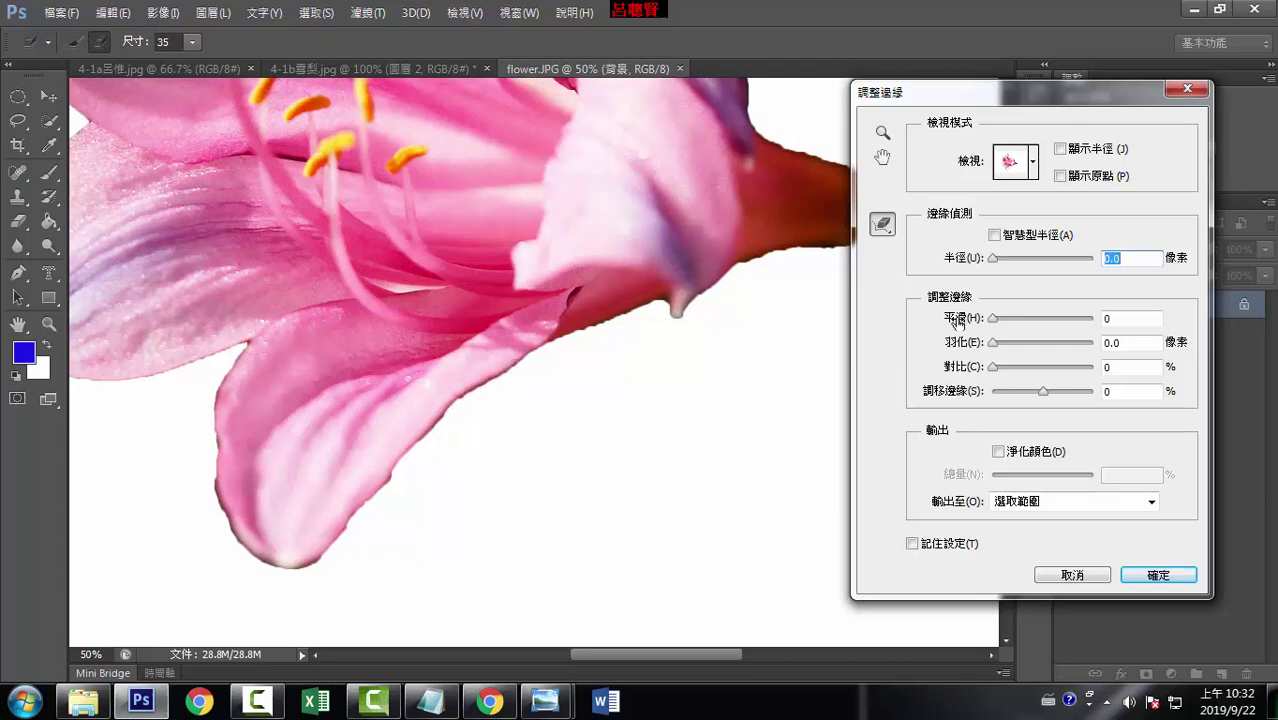
drag(994, 268, 1084, 266)
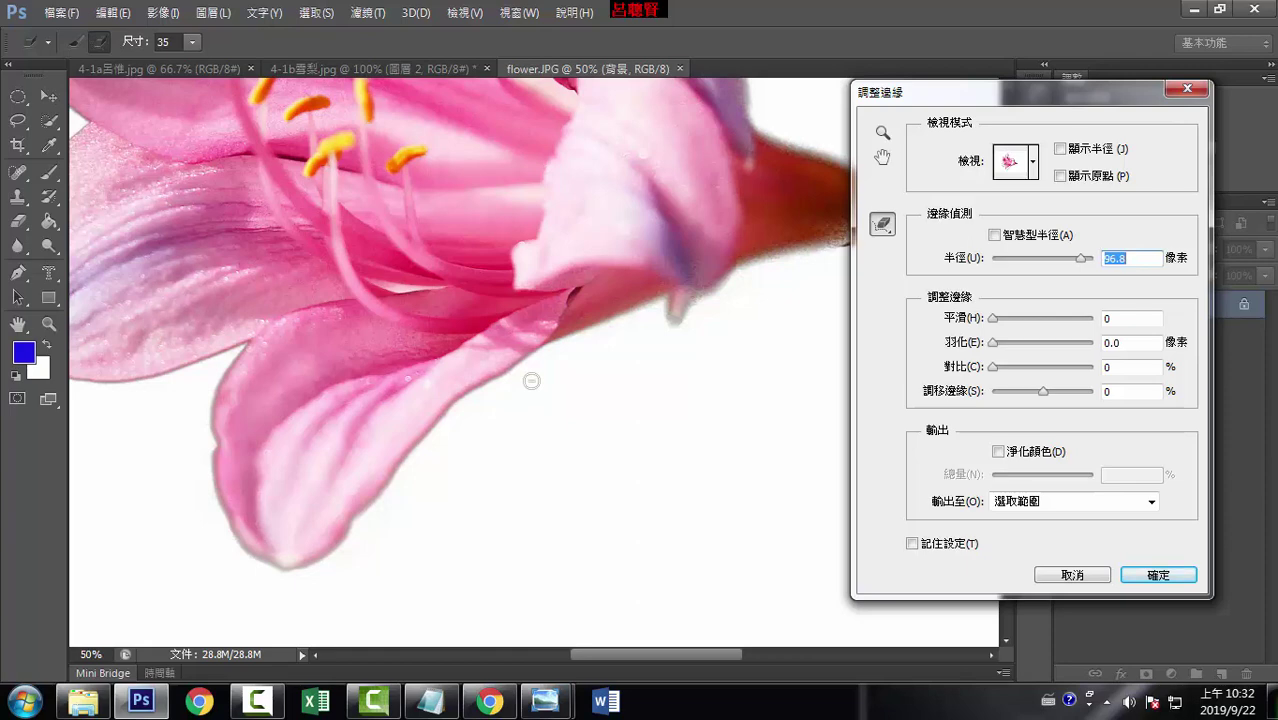
mouse_move(1008, 320)
mouse_down()
mouse_move(1040, 322)
mouse_move(1057, 343)
mouse_move(985, 358)
mouse_up()
text(47)
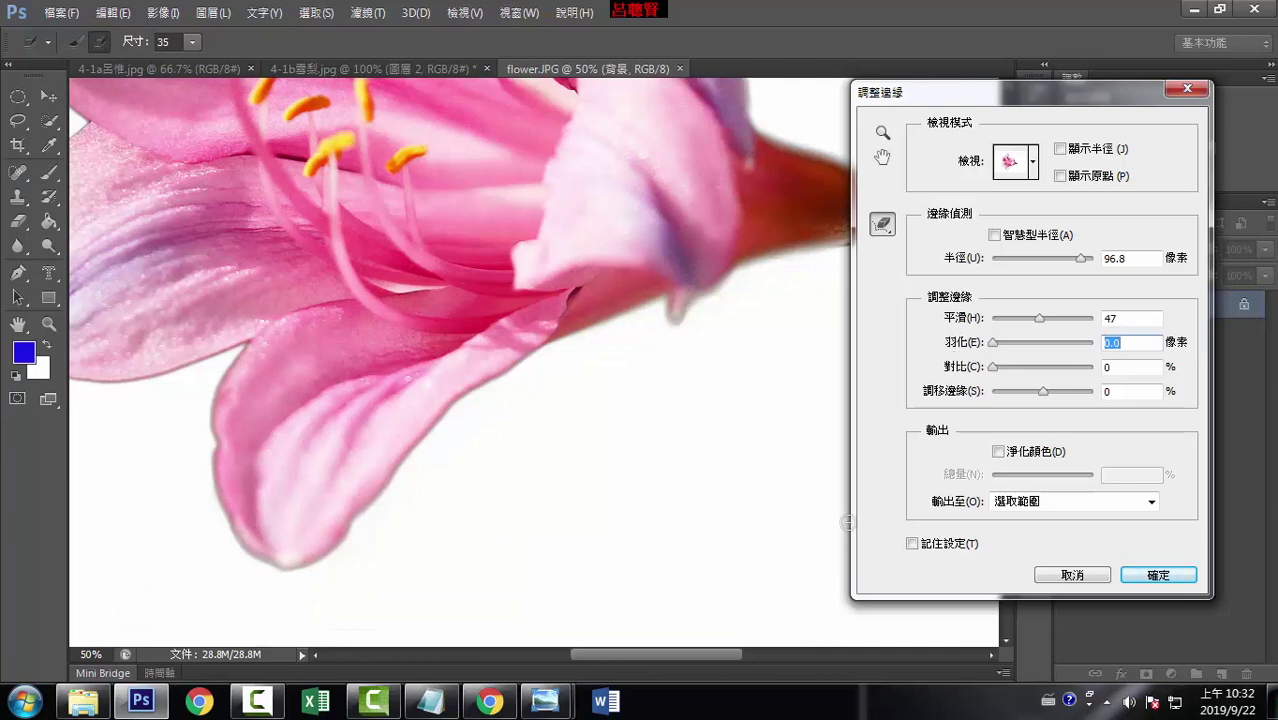
Apply the refined edge, fit the image on screen, and copy the lily to new layer 圖層 1.
click(1157, 575)
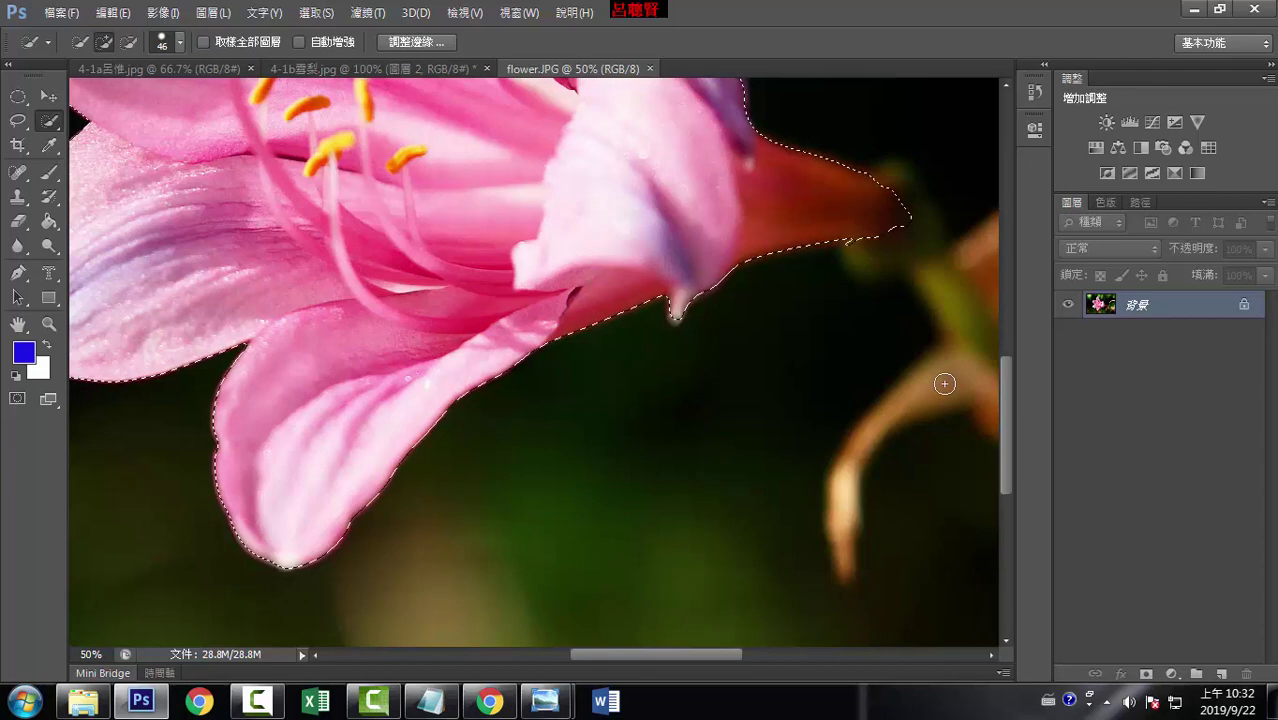
key(ctrl+0)
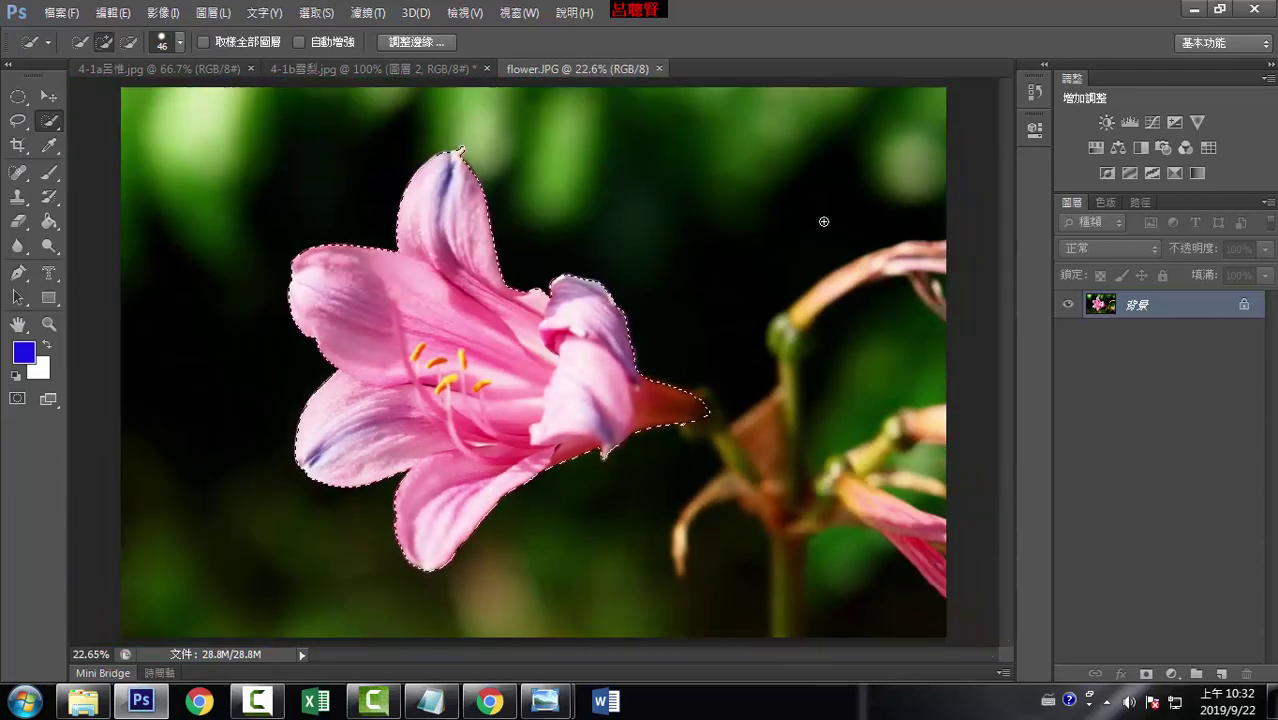
click(464, 13)
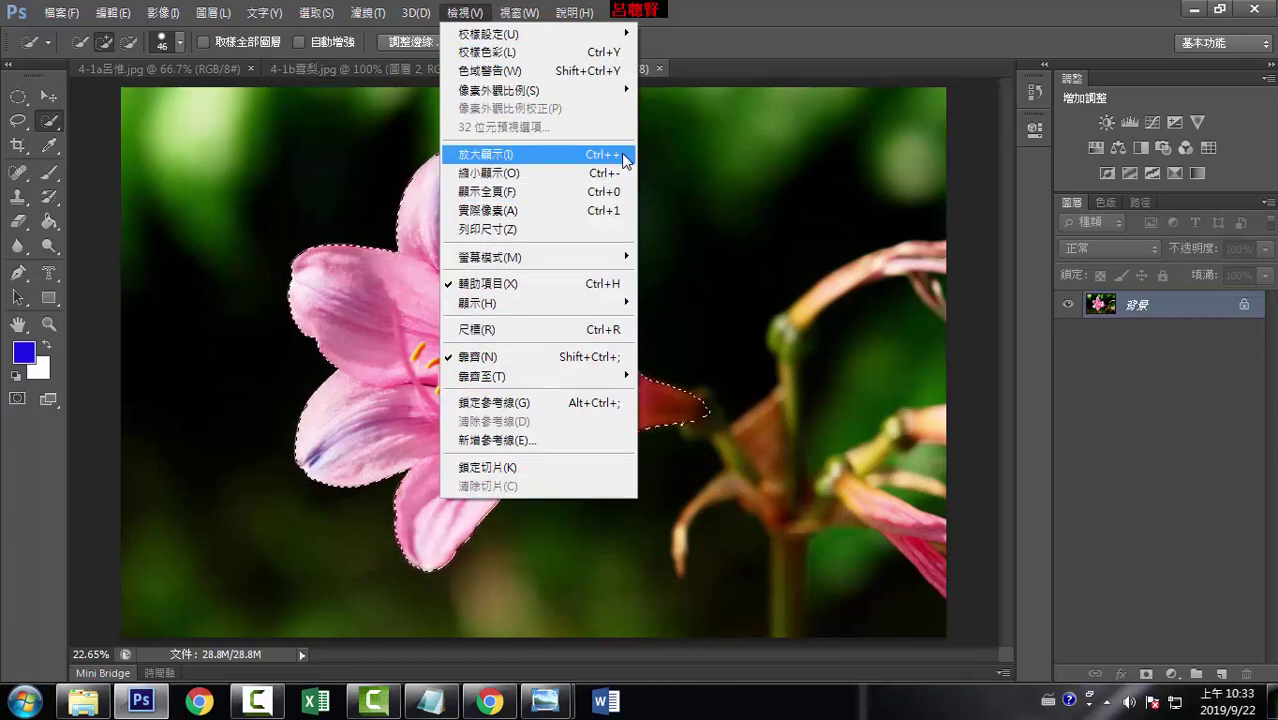
click(424, 168)
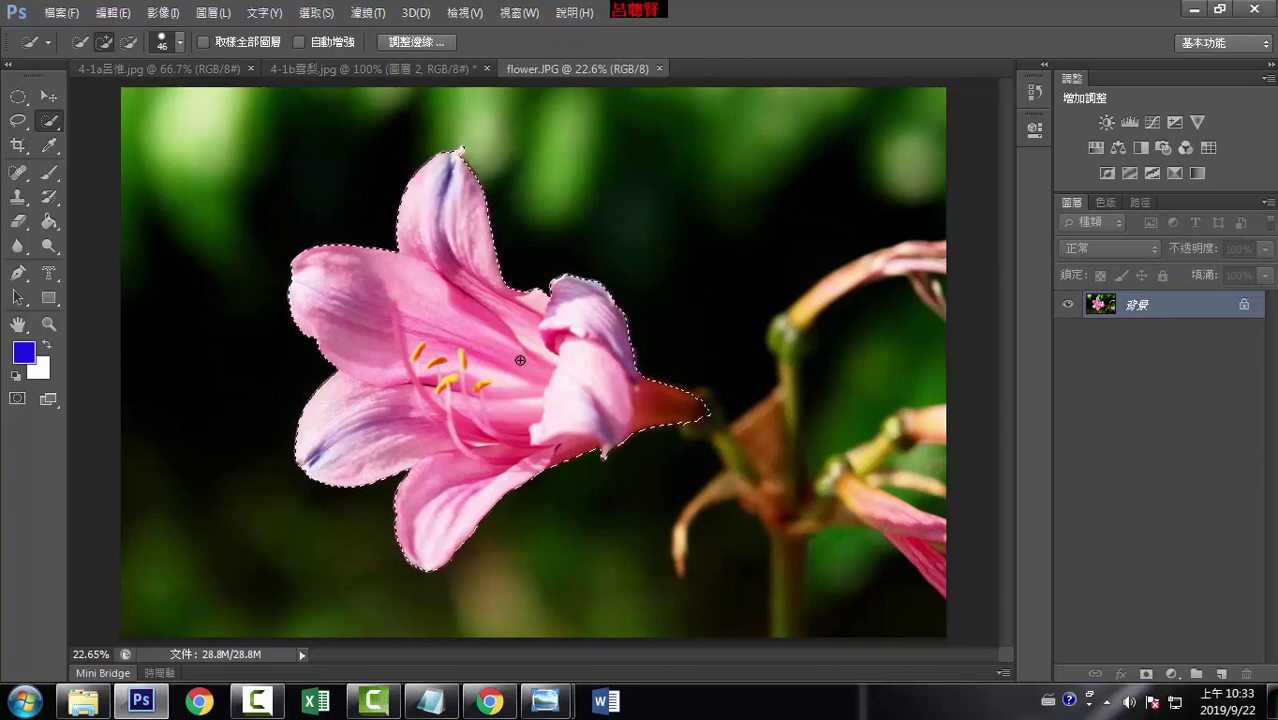
key(ctrl+j)
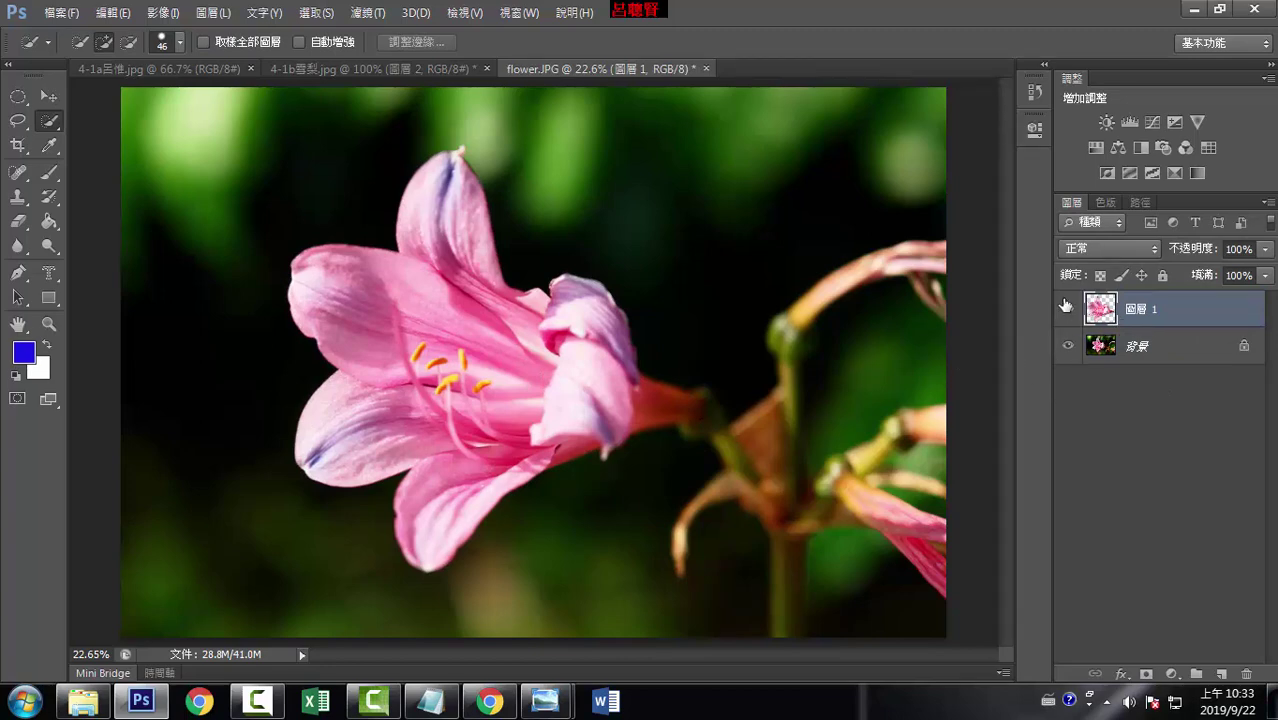
Undo the layer, recopy the lily to 圖層 1, and duplicate it as 圖層 1 拷貝.
ctrl+click(1100, 309)
key(ctrl+e)
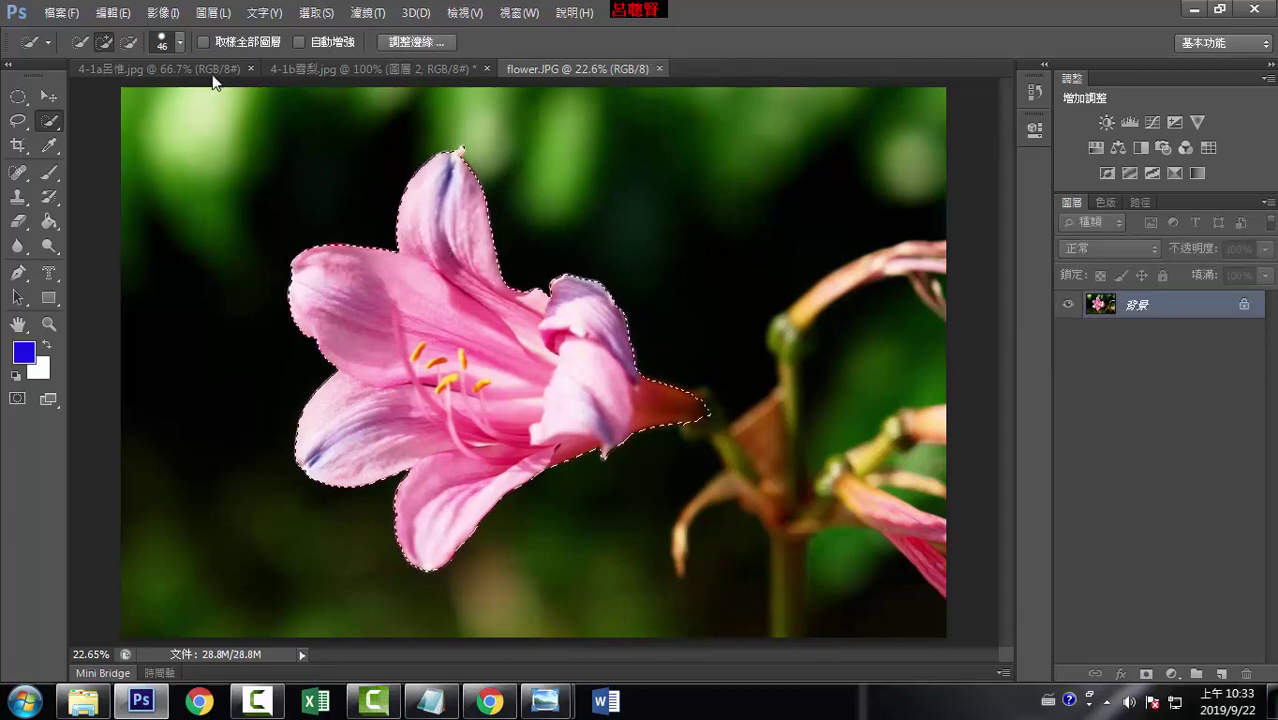
click(121, 20)
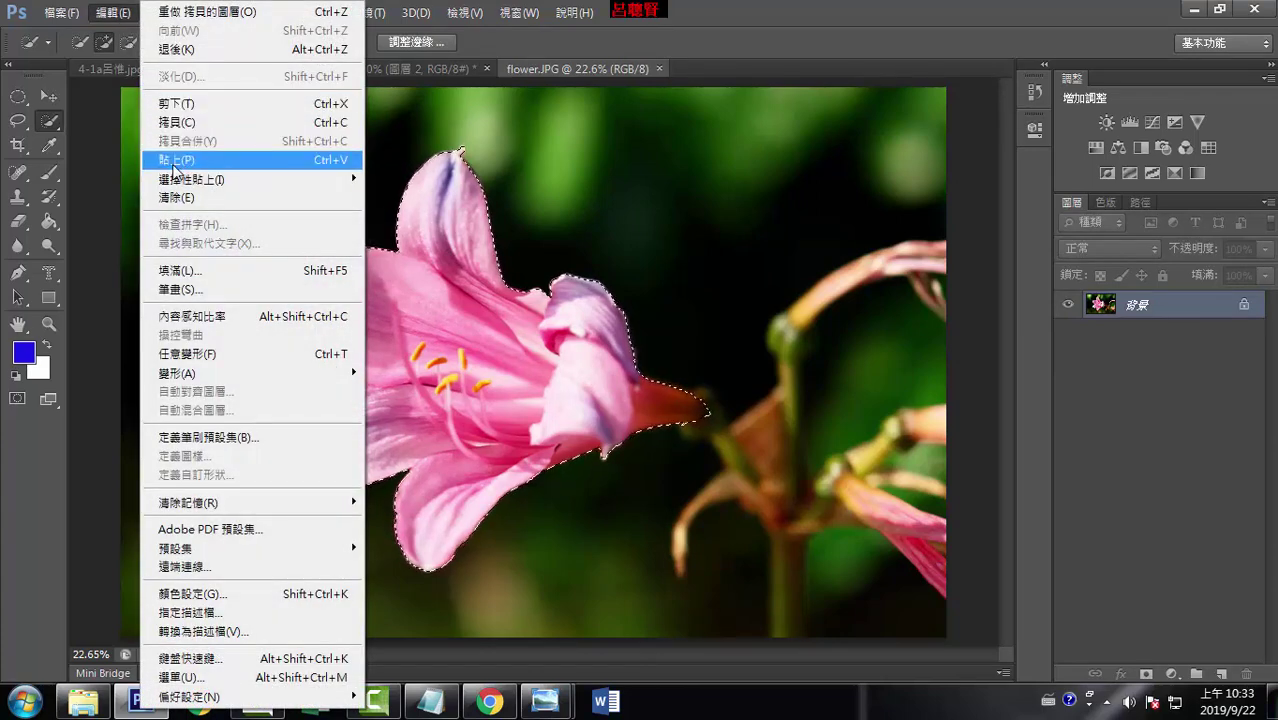
click(1180, 304)
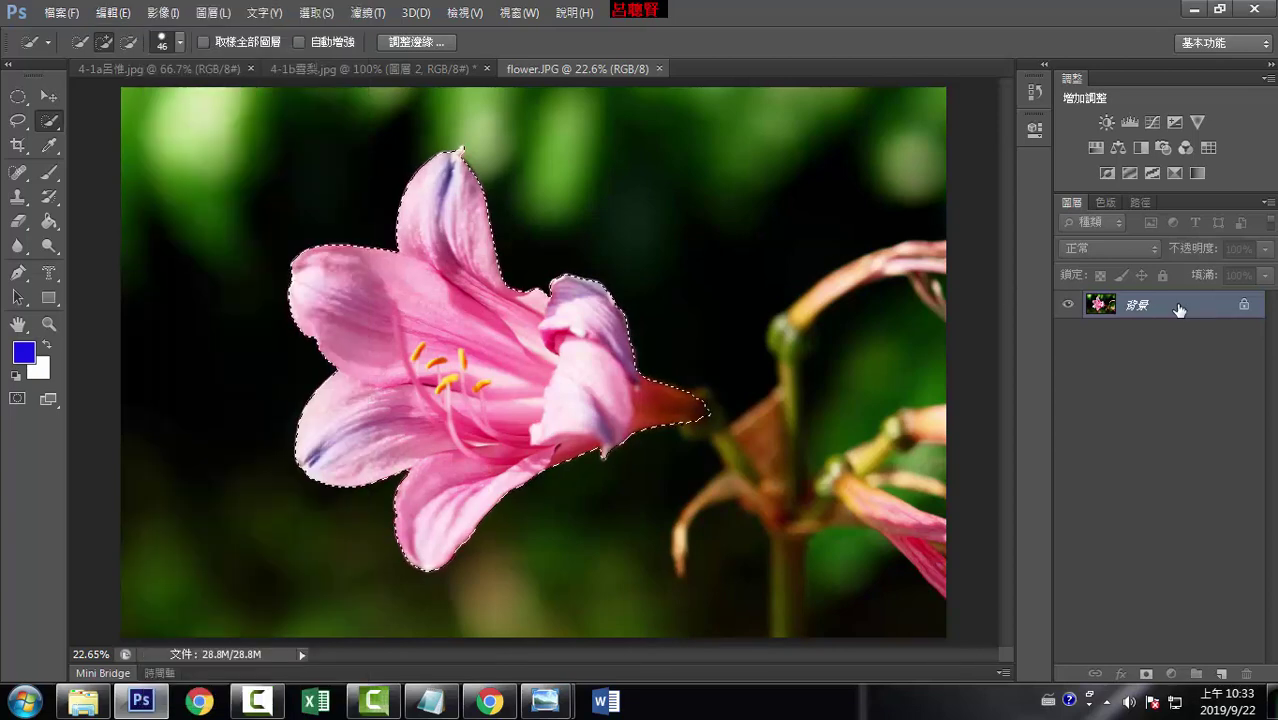
key(ctrl+v)
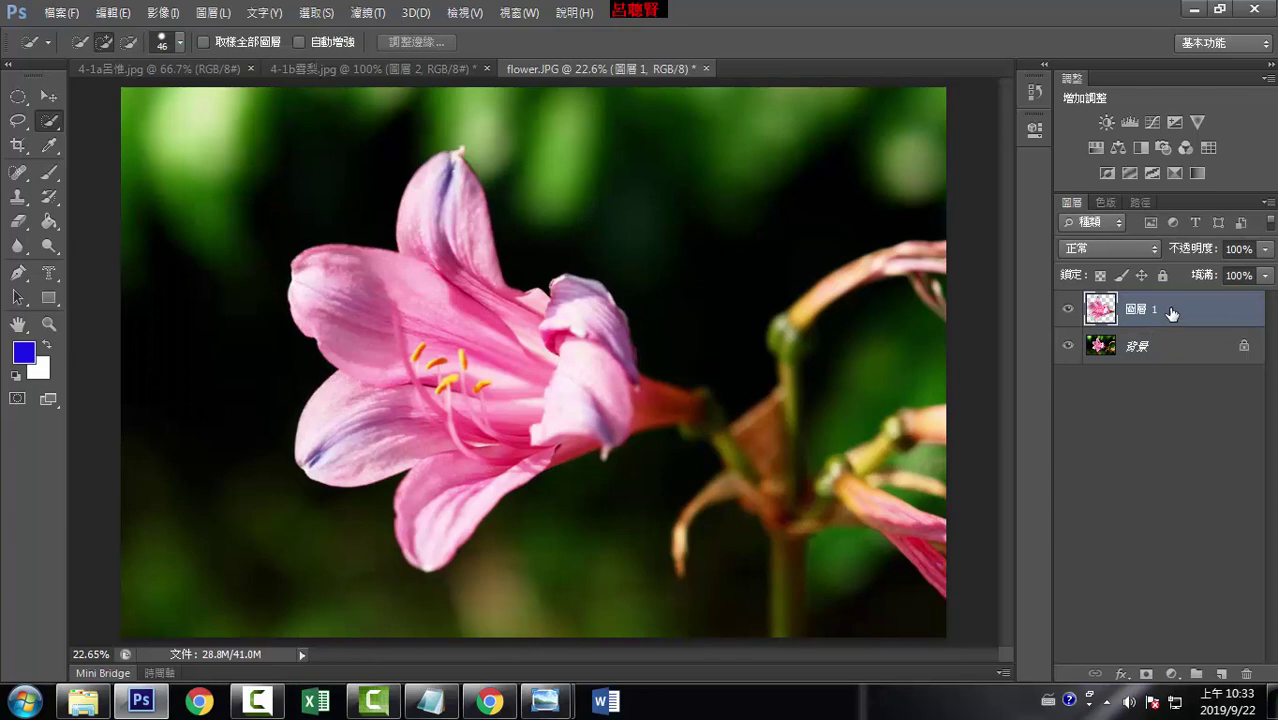
key(ctrl+j)
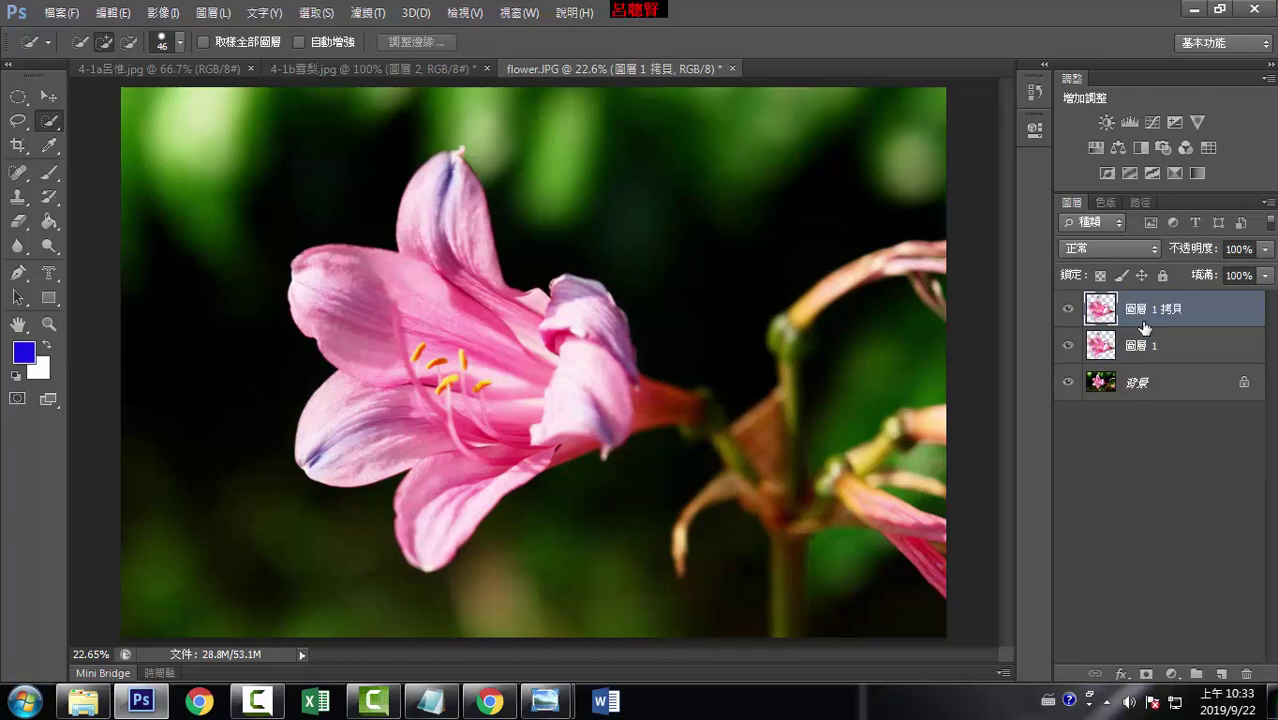
Toggle the background, 圖層 1 and 圖層 1 拷貝 visibility to compare, then open Paste Special.
click(1068, 382)
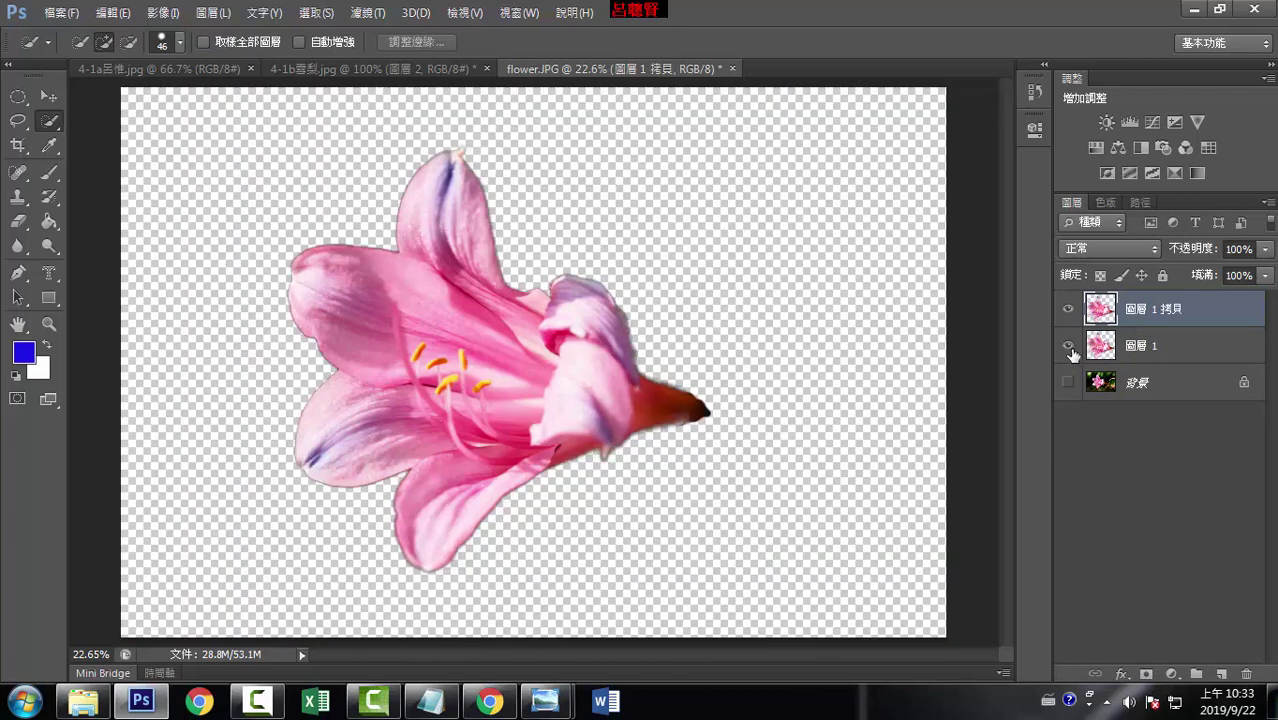
click(1068, 345)
click(1069, 347)
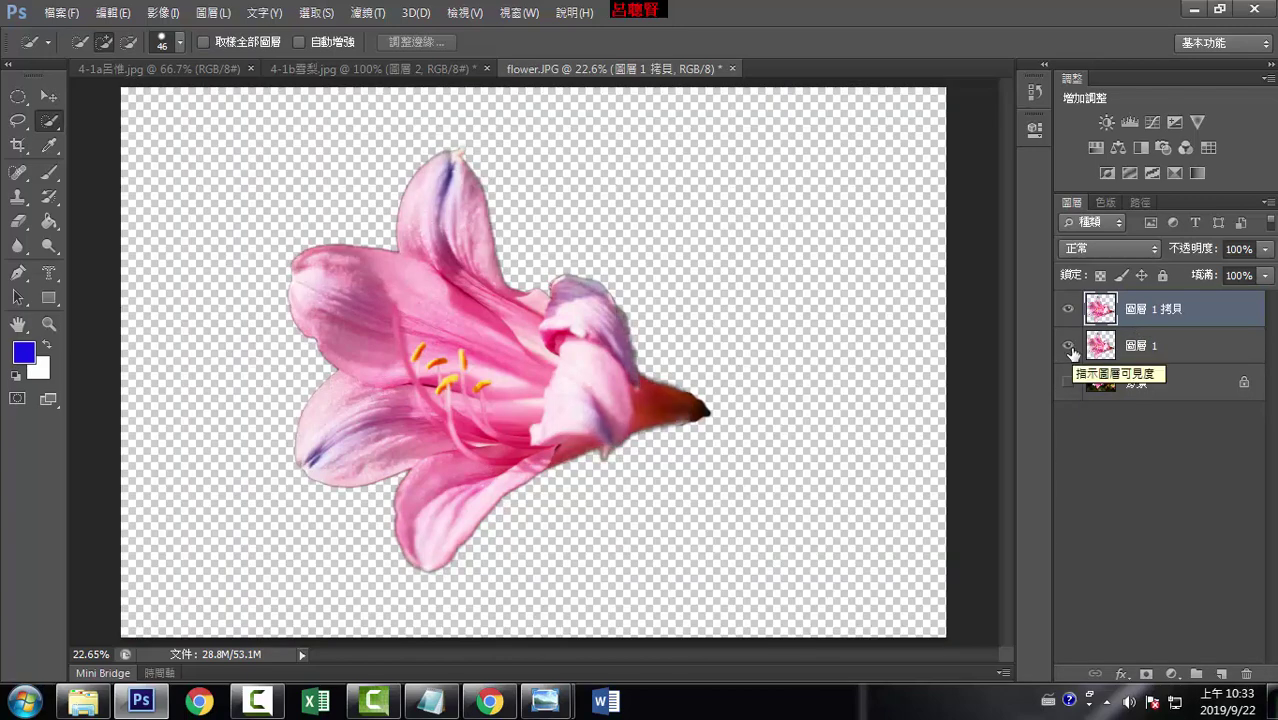
click(1069, 346)
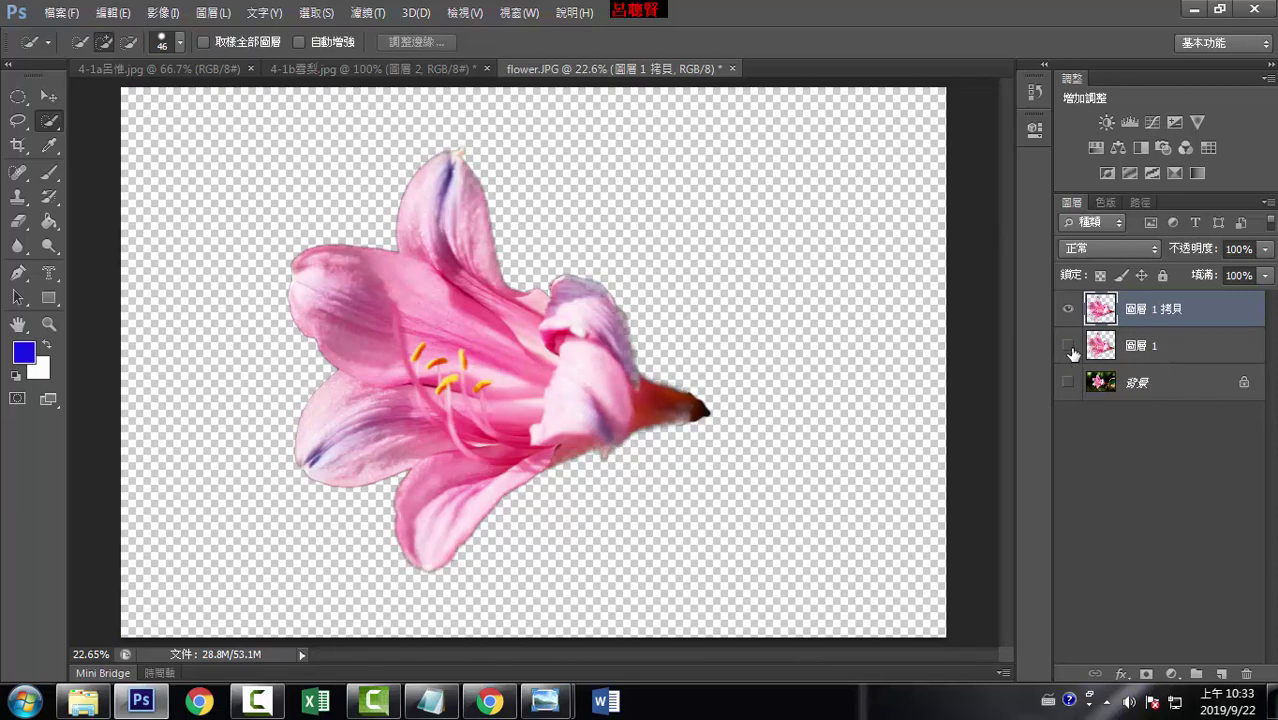
click(1069, 346)
click(1068, 382)
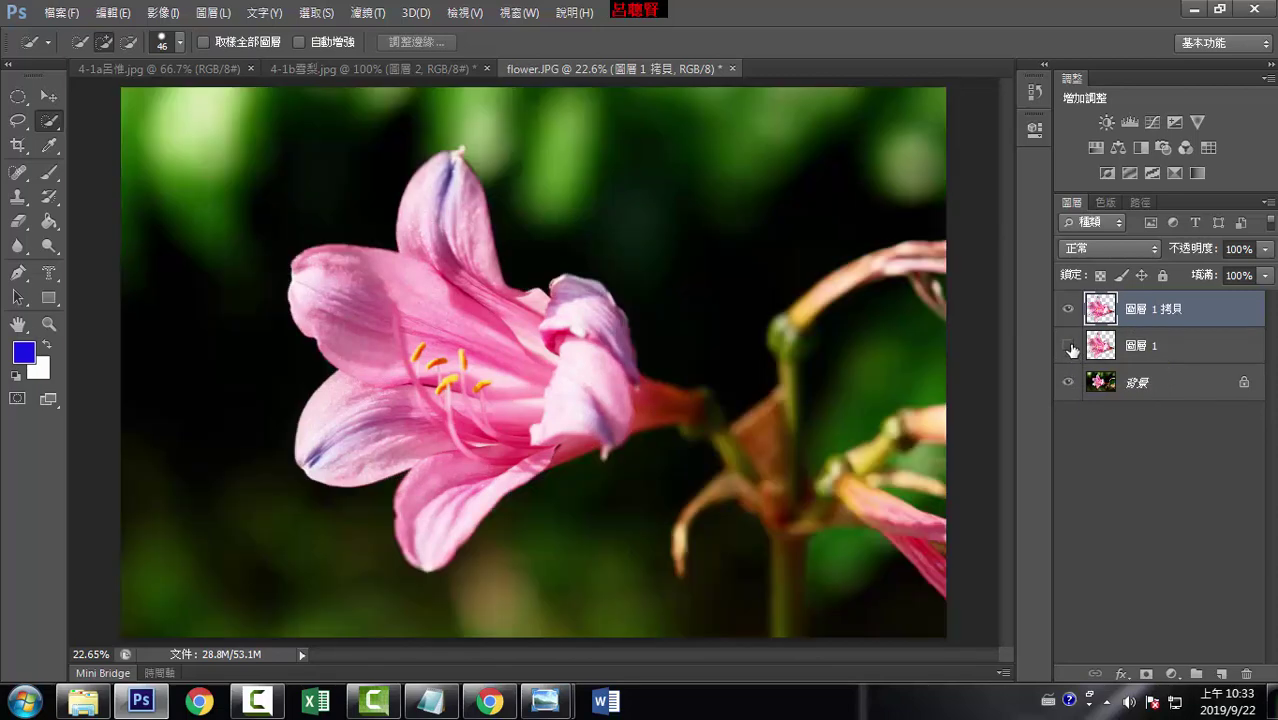
click(1069, 316)
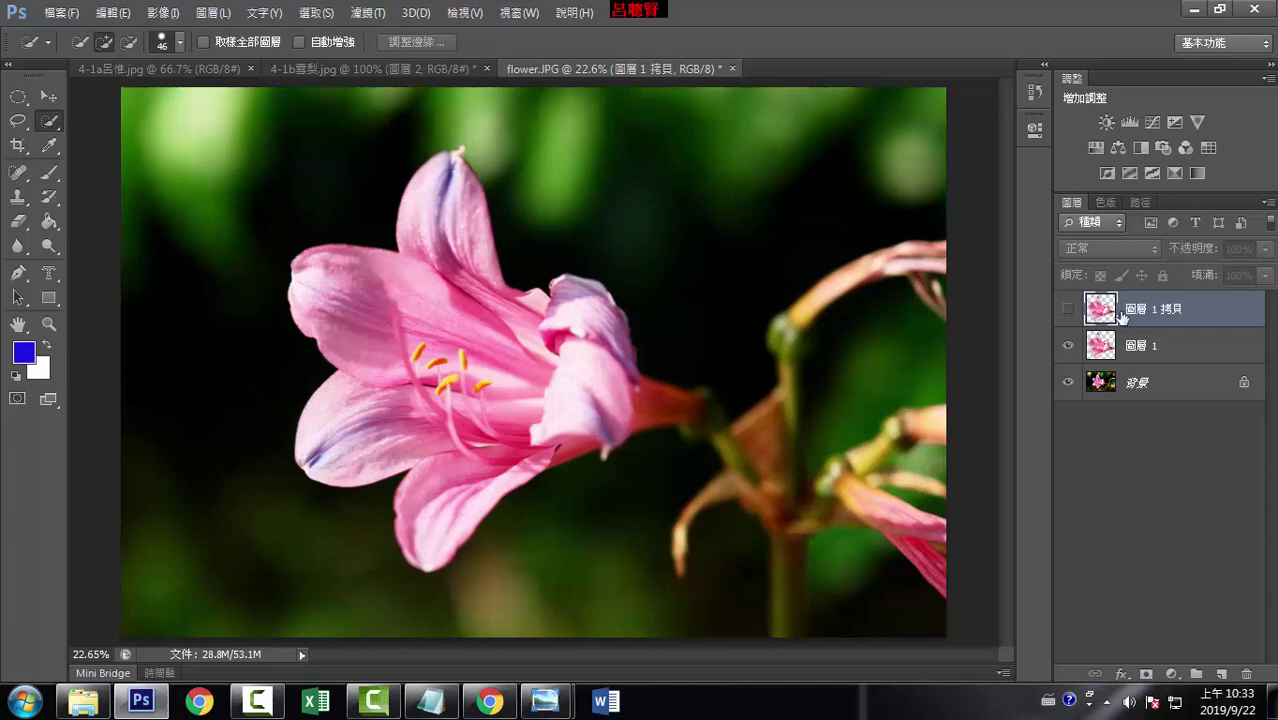
click(1069, 312)
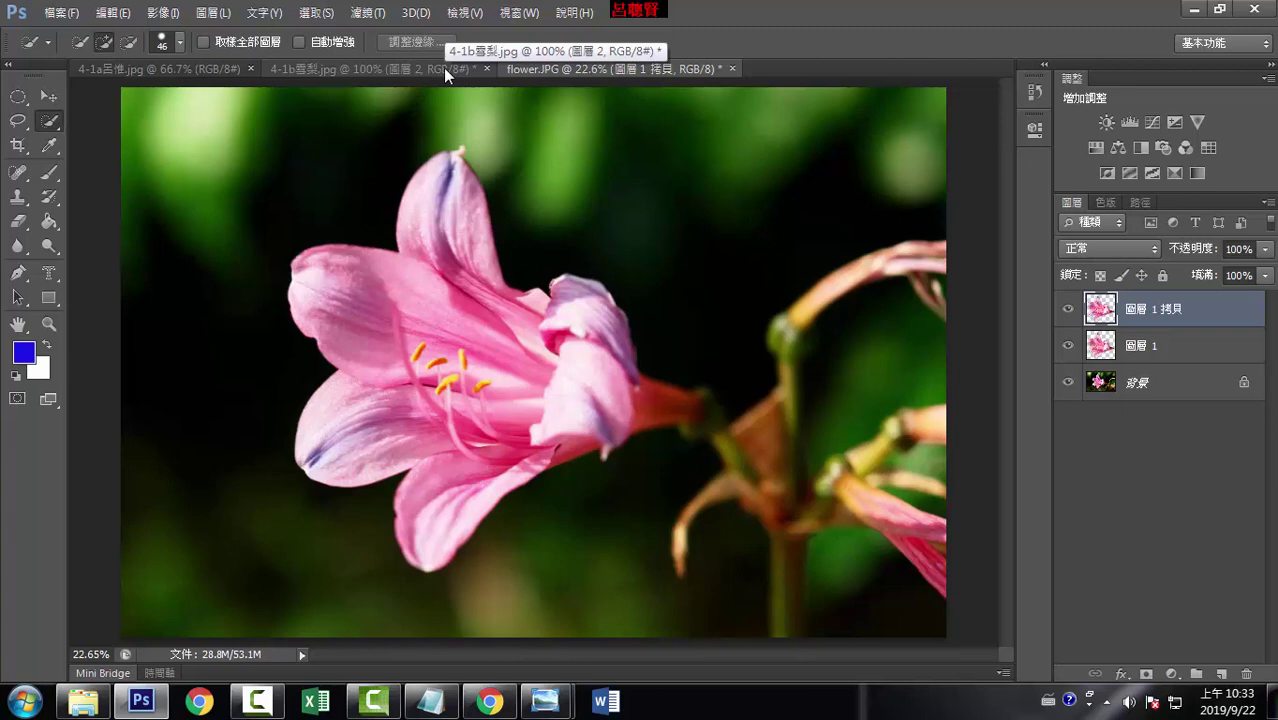
click(110, 14)
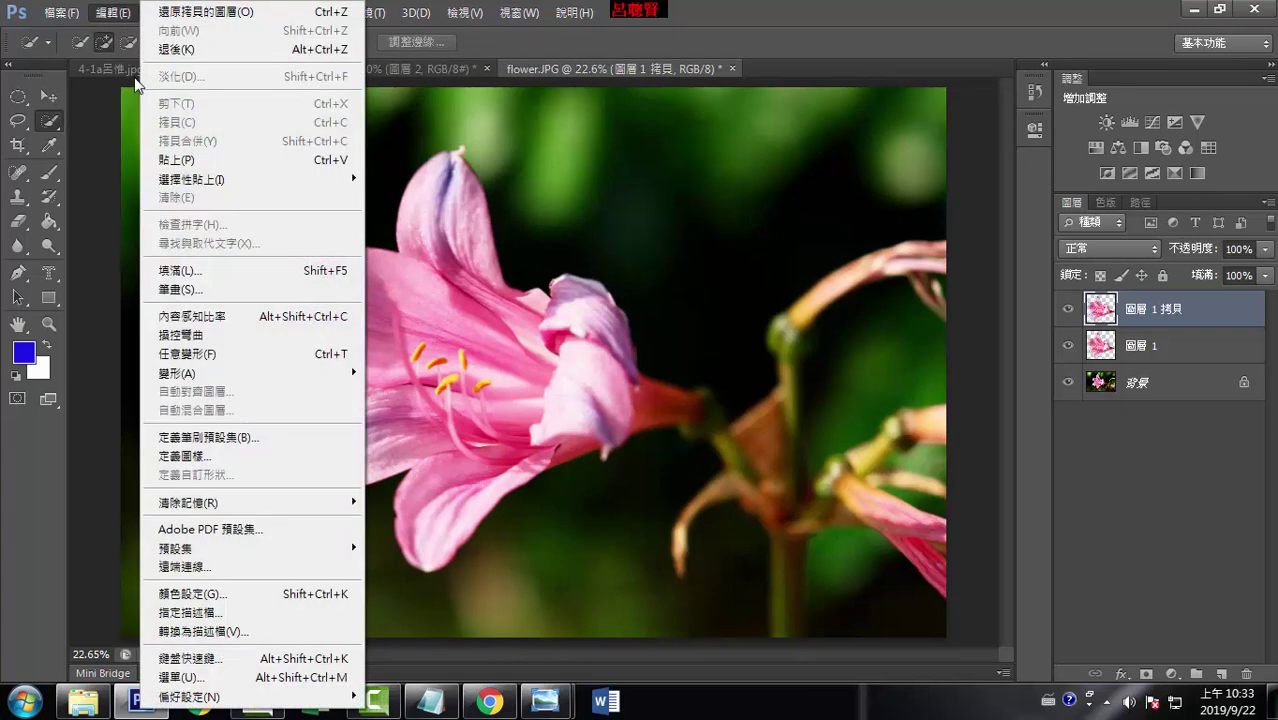